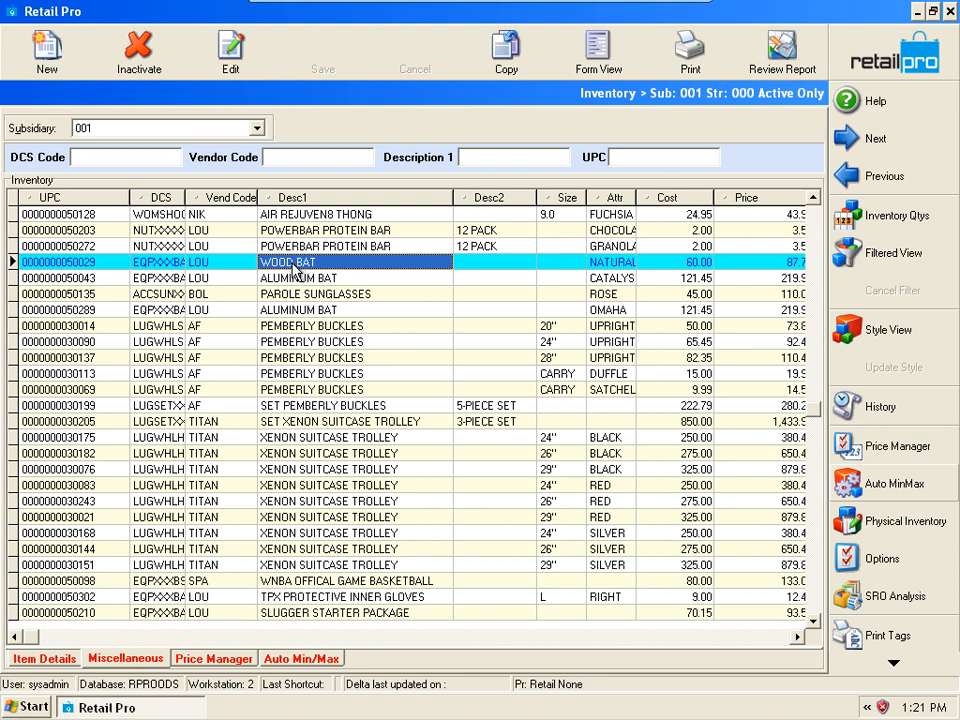
Open the inventory quantities for the WOOD BAT item and compare on-hand, minimum and maximum quantities for stores 000 and 001
{"action": "left_click", "coordinate": [873, 223]}
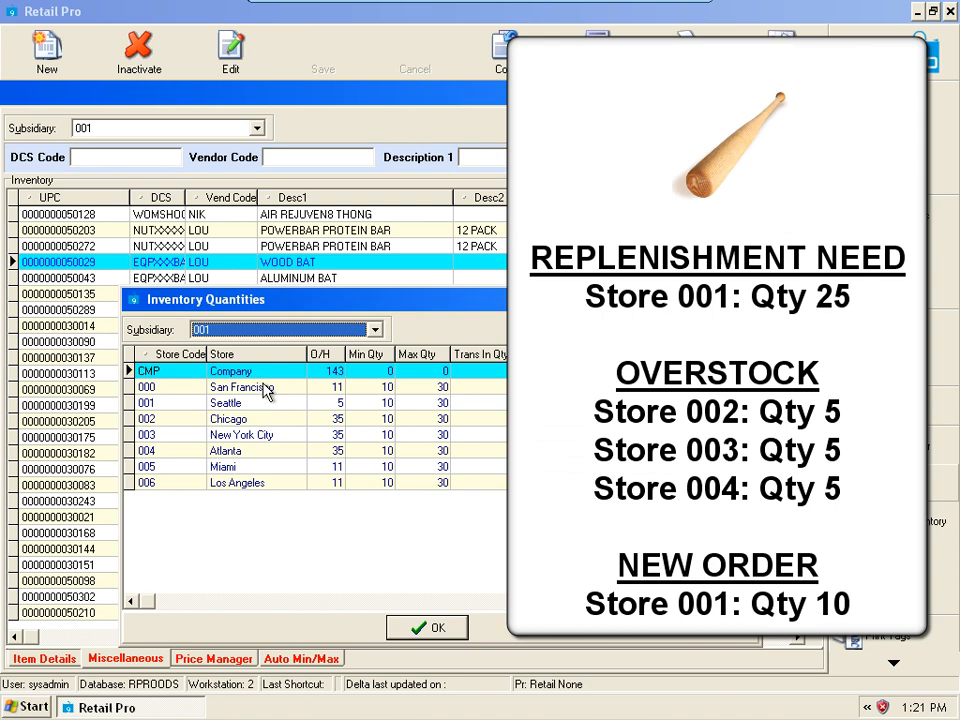
{"action": "left_click", "coordinate": [379, 391]}
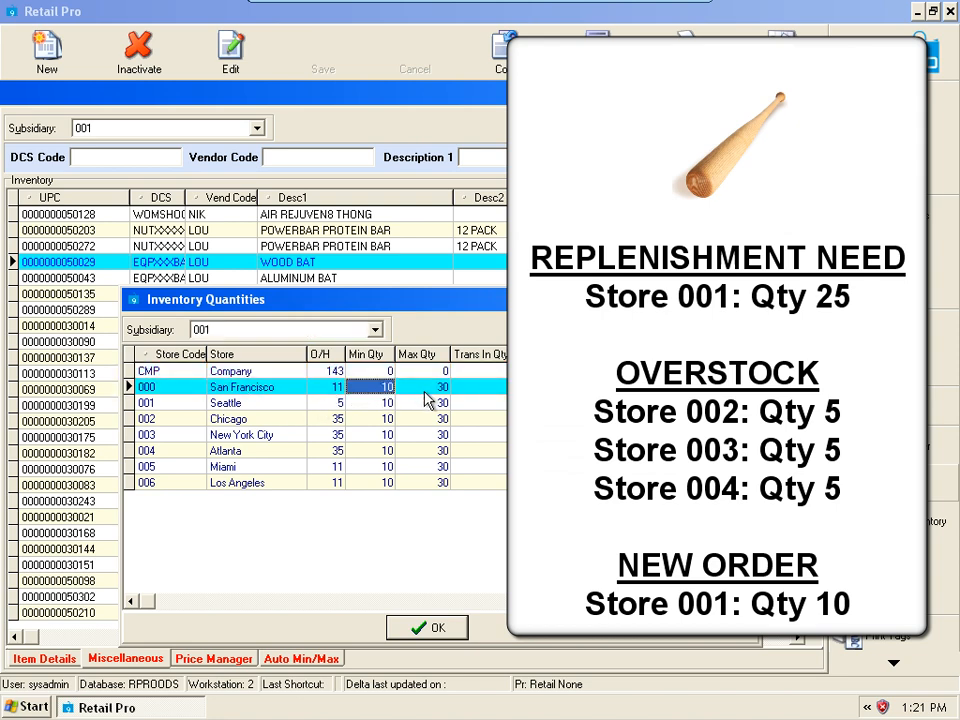
{"action": "left_click_drag", "start_coordinate": [424, 390], "coordinate": [411, 474]}
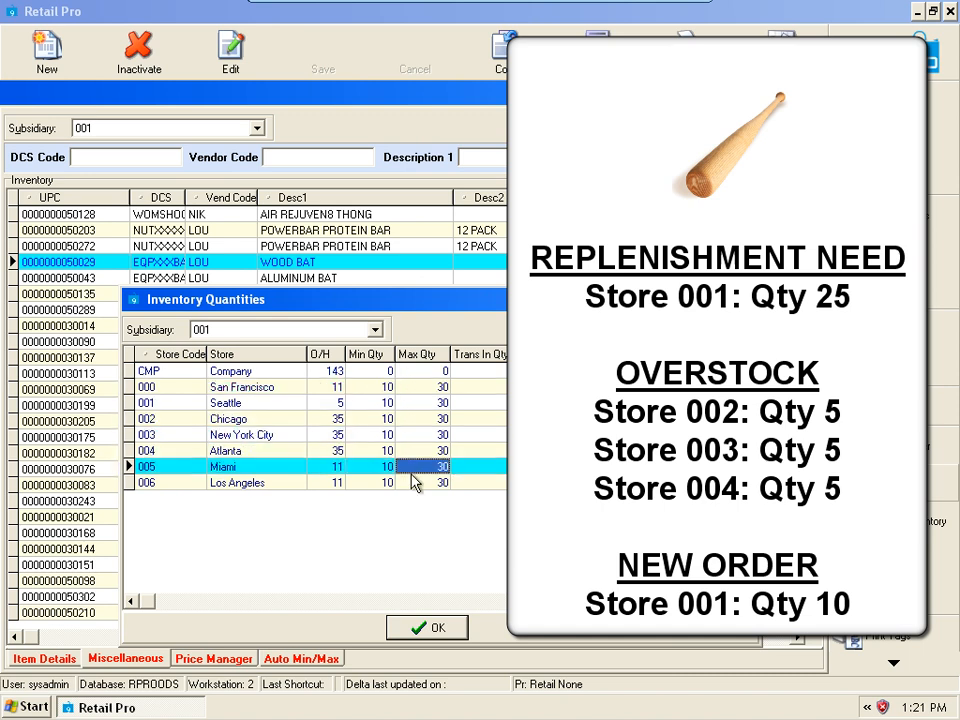
{"action": "left_click", "coordinate": [377, 390]}
{"action": "left_click", "coordinate": [328, 392]}
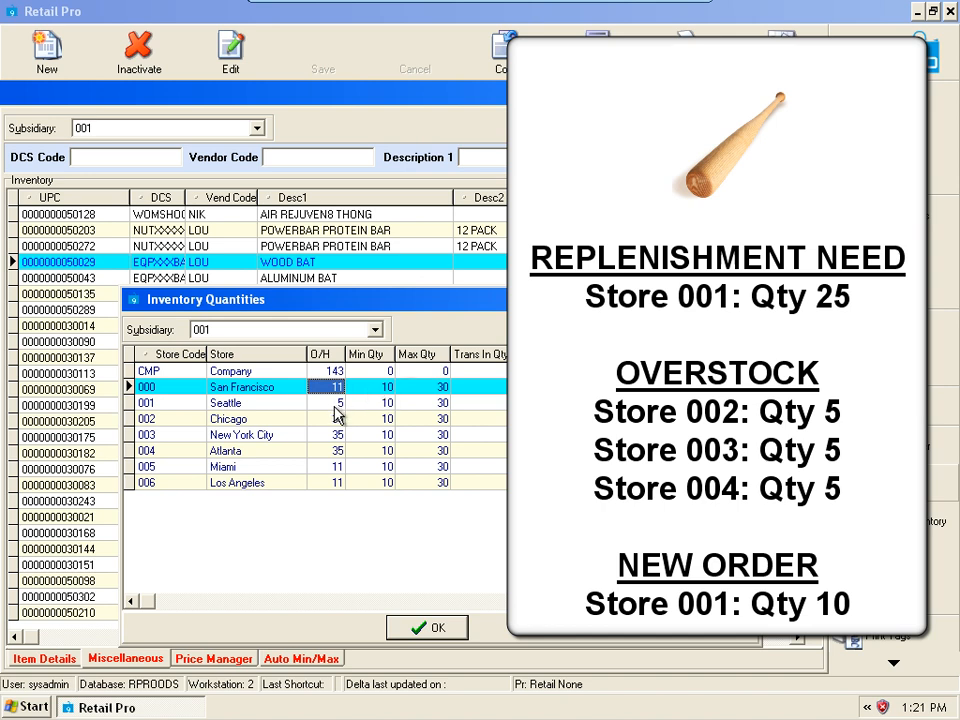
{"action": "left_click", "coordinate": [335, 403]}
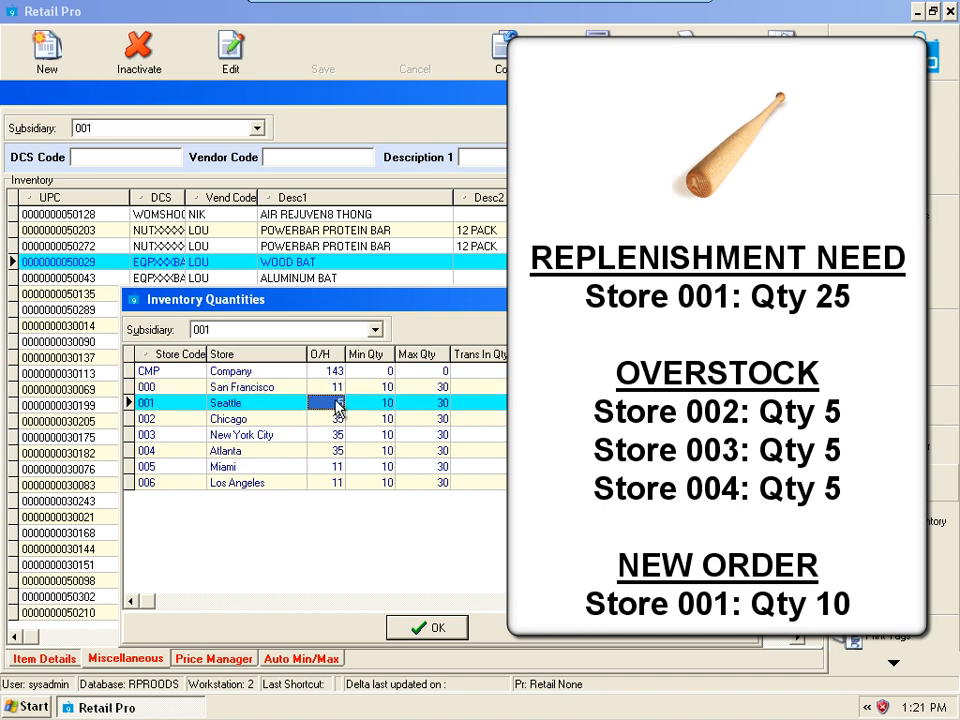
{"action": "left_click", "coordinate": [380, 405]}
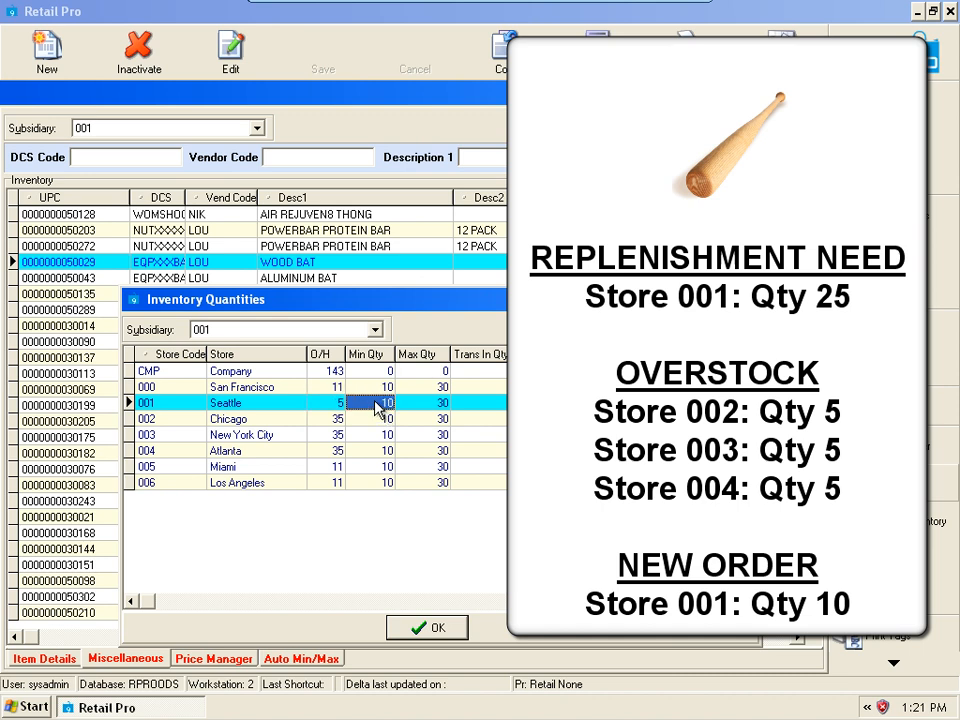
{"action": "left_click", "coordinate": [339, 408]}
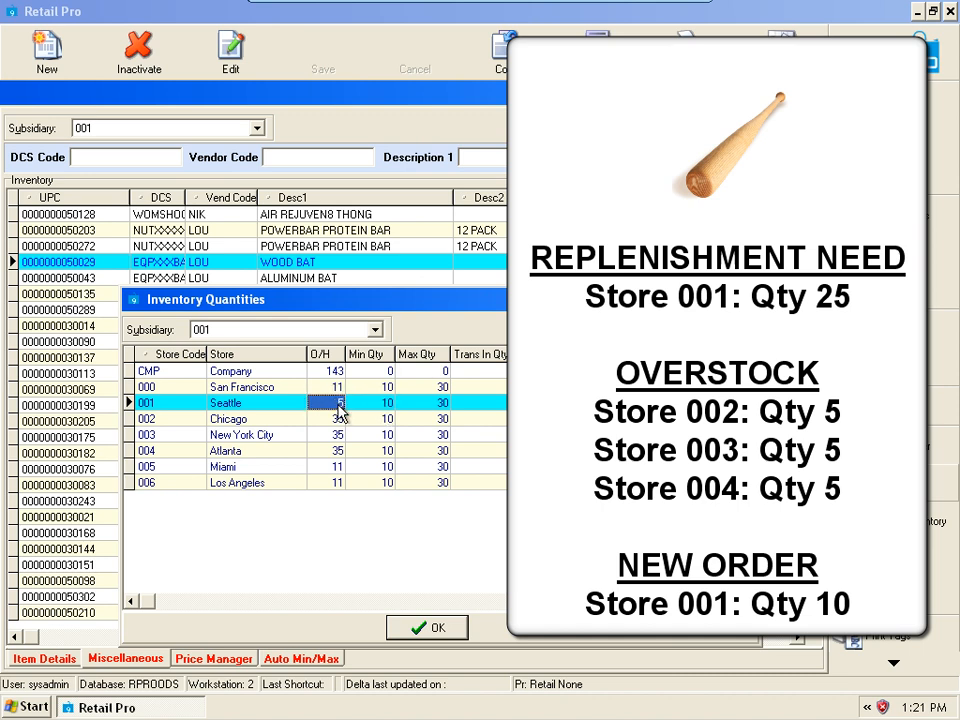
{"action": "left_click", "coordinate": [413, 407]}
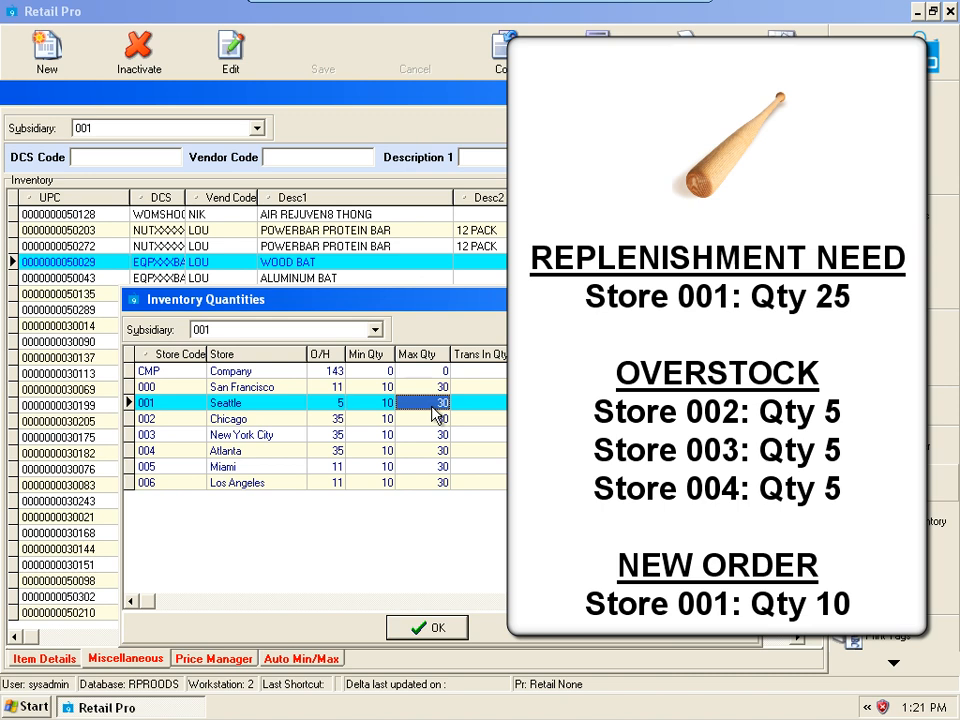
Compare the on-hand quantities of the Chicago, New York City and Atlanta stores with their maximum quantities to check for overstock
{"action": "left_click", "coordinate": [332, 419]}
{"action": "left_click", "coordinate": [333, 450]}
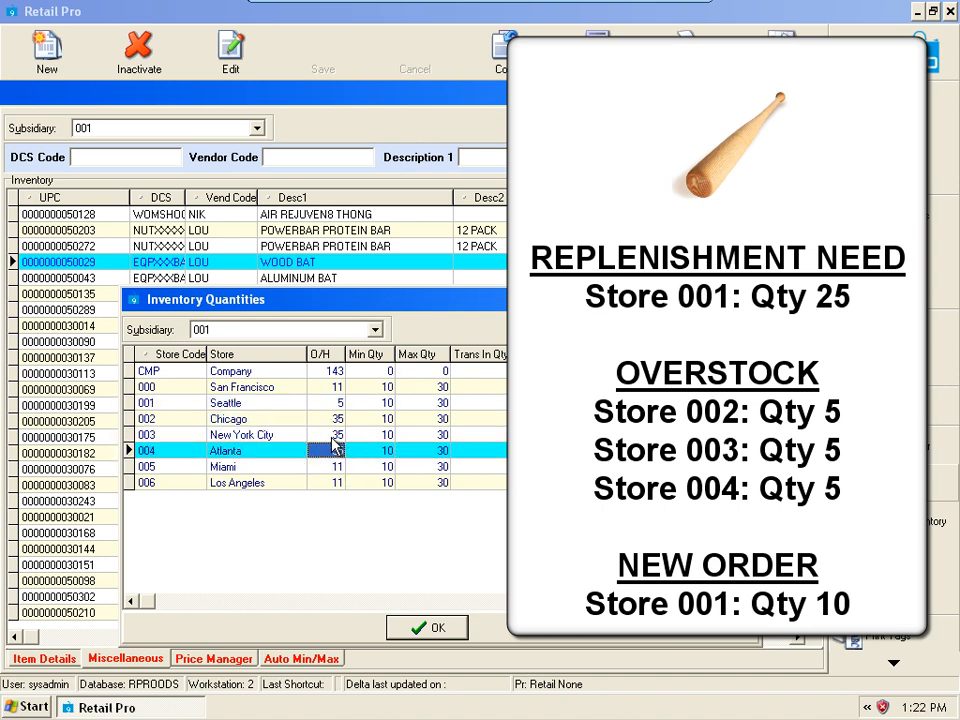
{"action": "left_click", "coordinate": [336, 419]}
{"action": "left_click", "coordinate": [336, 450]}
{"action": "left_click", "coordinate": [336, 419]}
{"action": "left_click", "coordinate": [434, 420]}
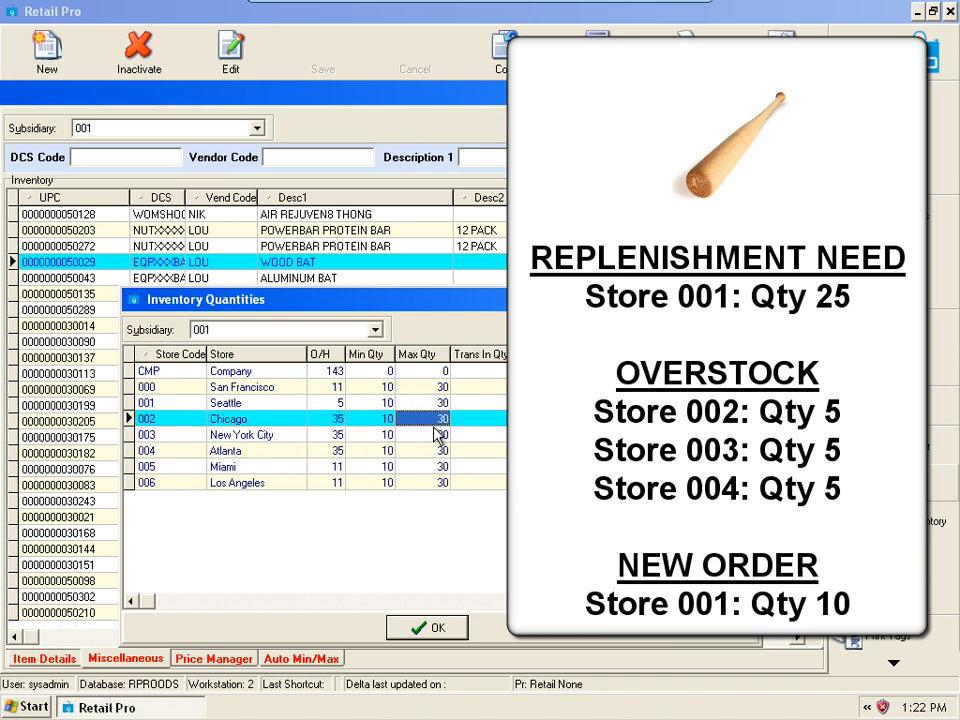
{"action": "left_click", "coordinate": [434, 435]}
{"action": "key", "text": "Up"}
{"action": "left_click", "coordinate": [436, 450]}
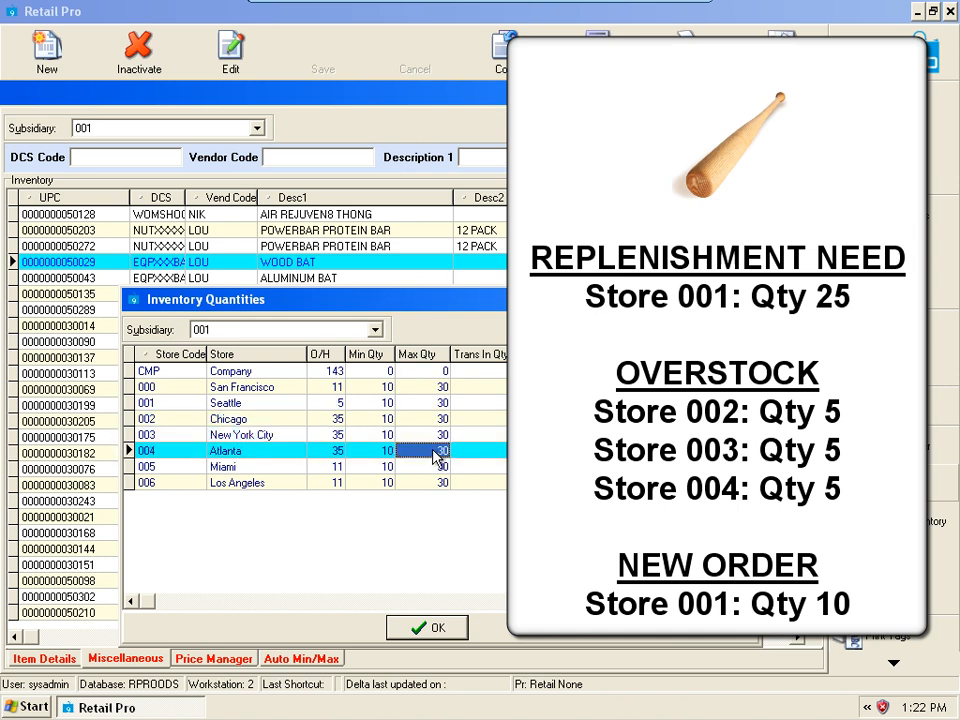
{"action": "left_click", "coordinate": [337, 420]}
{"action": "left_click", "coordinate": [337, 450]}
{"action": "left_click", "coordinate": [337, 432]}
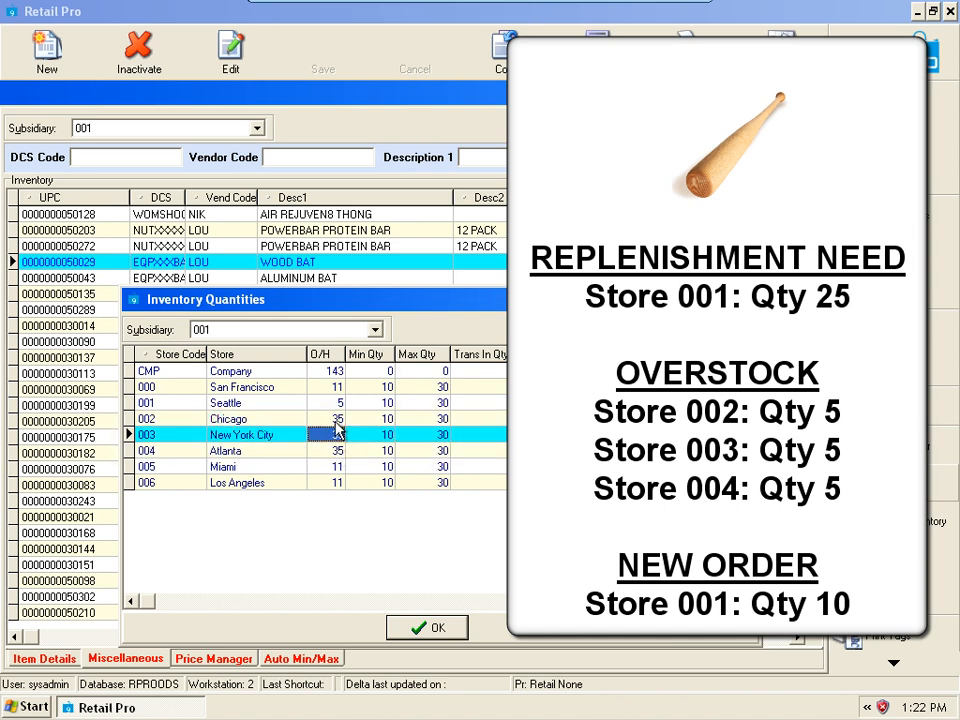
{"action": "left_click", "coordinate": [336, 422]}
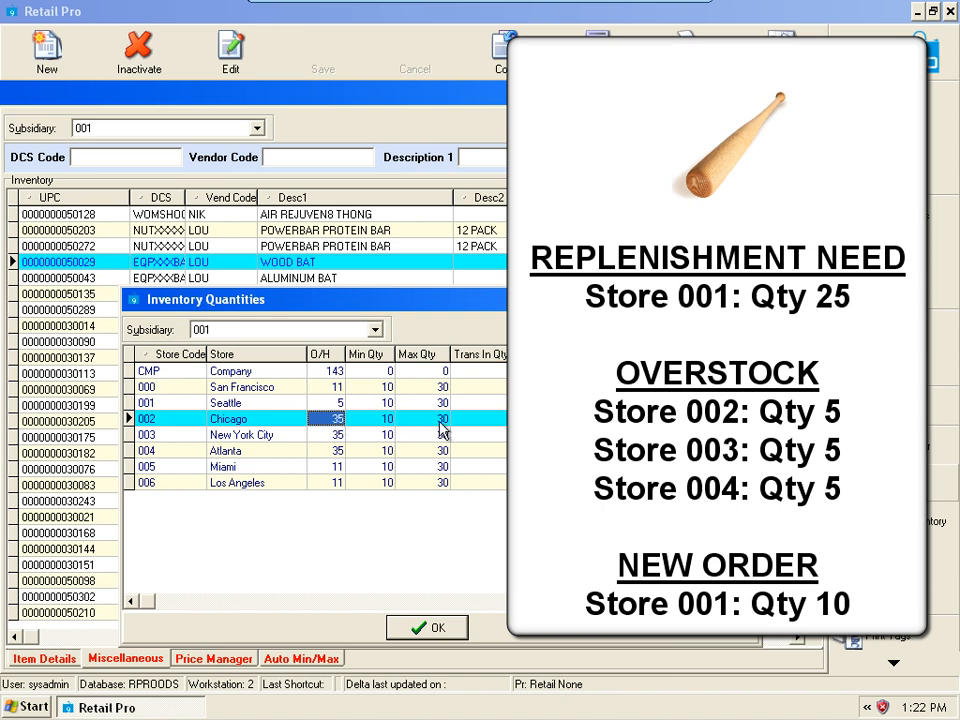
Check the on-hand quantities of Miami and Los Angeles against the overstocked stores and Seattle, and close the inventory quantities
{"action": "left_click", "coordinate": [336, 467]}
{"action": "left_click", "coordinate": [333, 481]}
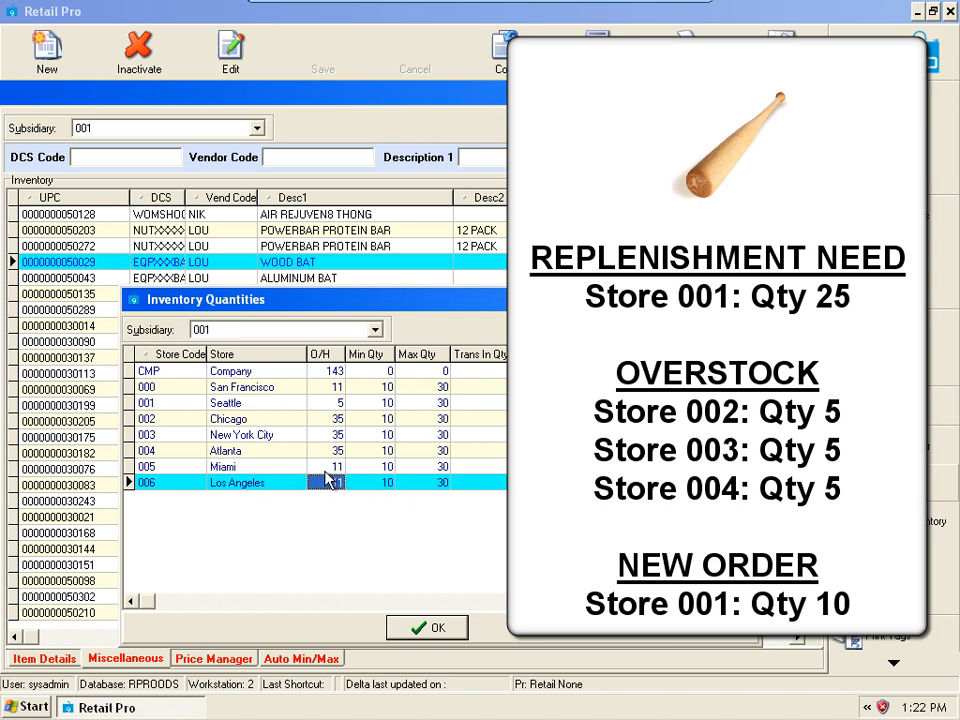
{"action": "left_click", "coordinate": [333, 419]}
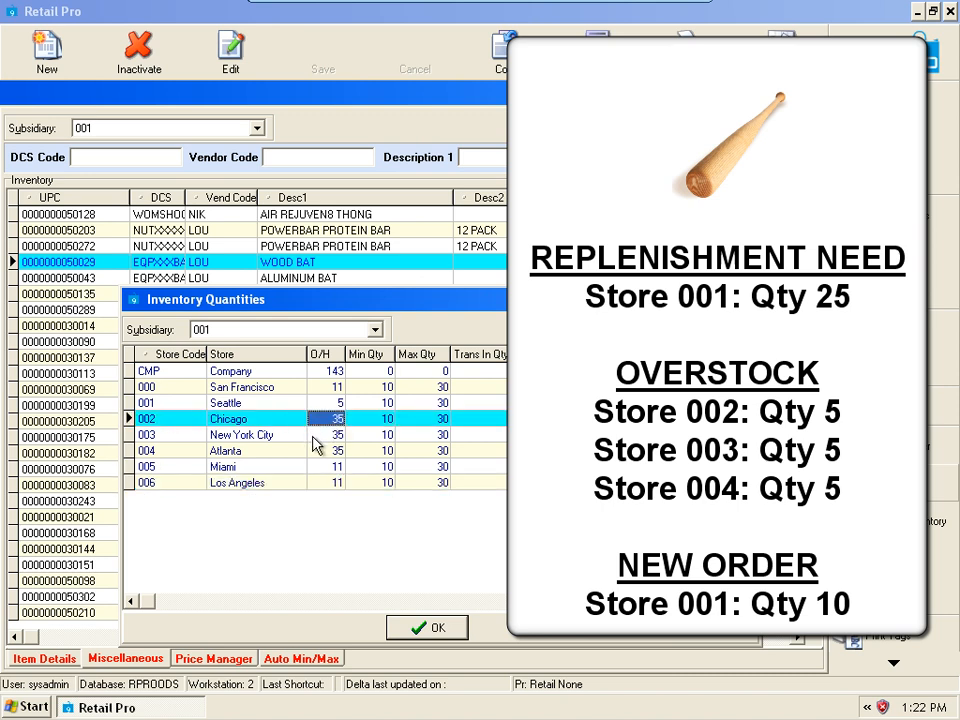
{"action": "left_click", "coordinate": [318, 437]}
{"action": "left_click", "coordinate": [322, 453]}
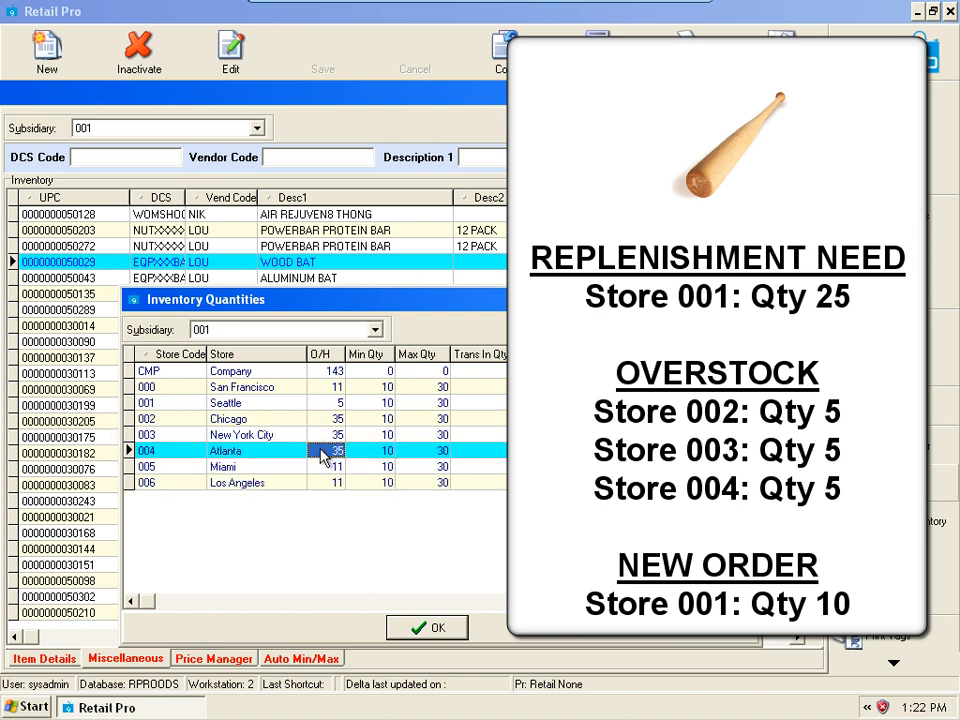
{"action": "left_click", "coordinate": [331, 403]}
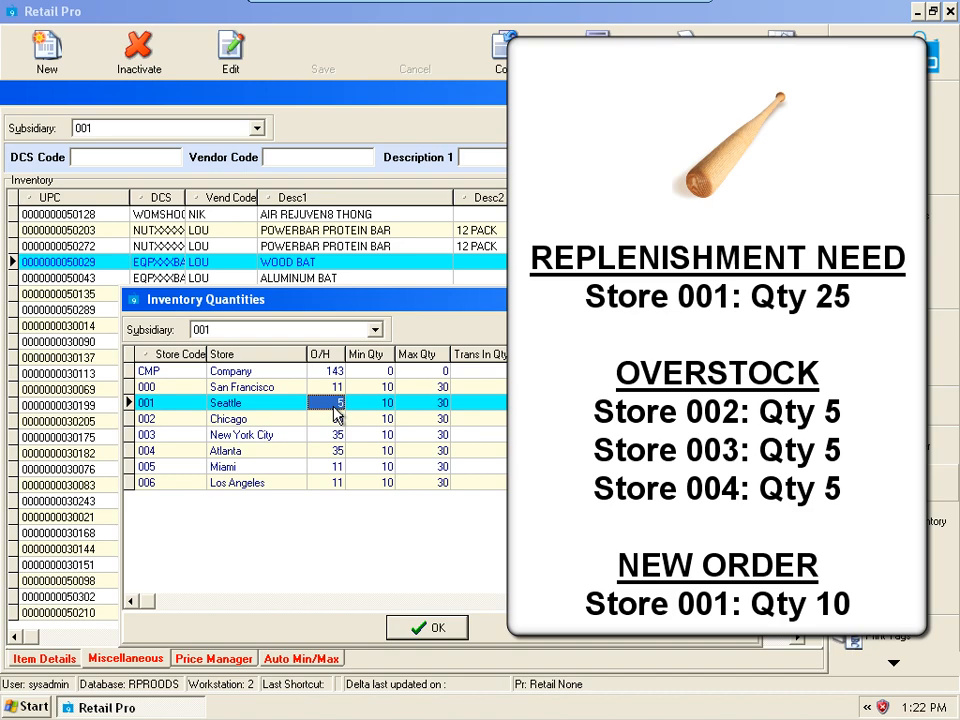
{"action": "left_click", "coordinate": [430, 629]}
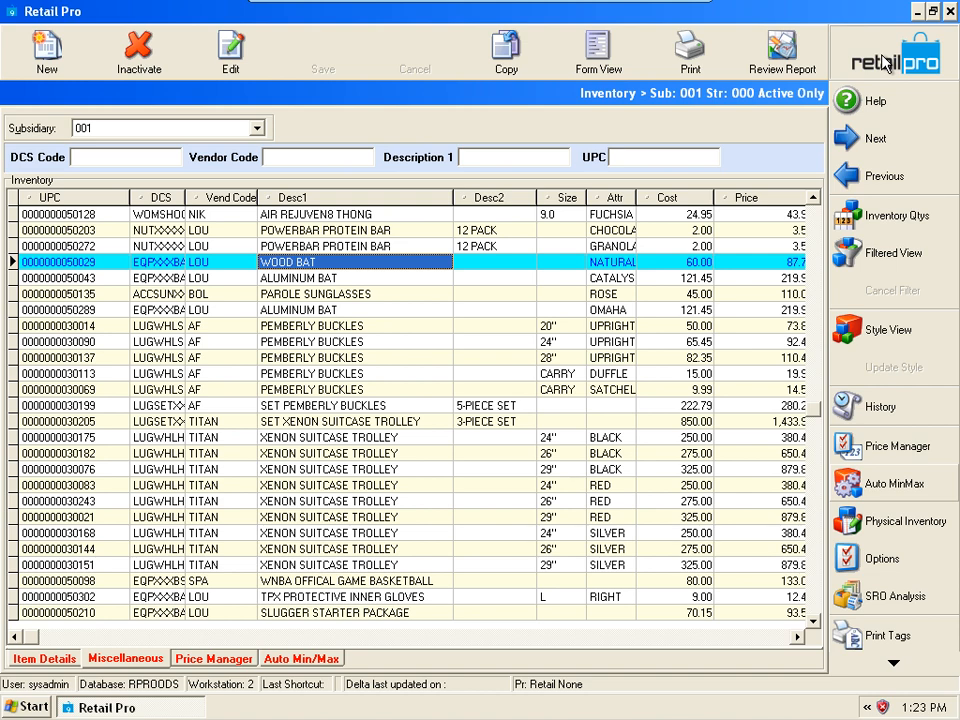
Start the Best Replenishment wizard from the home screen, using all stores of subsidiary 001 and the default analysis options
{"action": "left_click", "coordinate": [886, 64]}
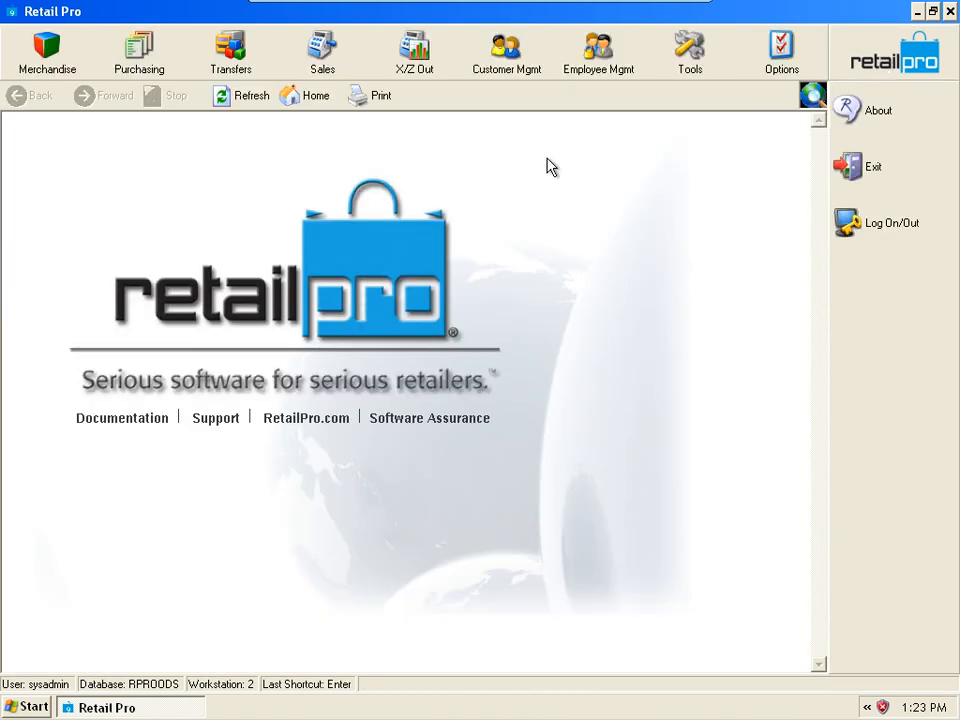
{"action": "left_click", "coordinate": [166, 58]}
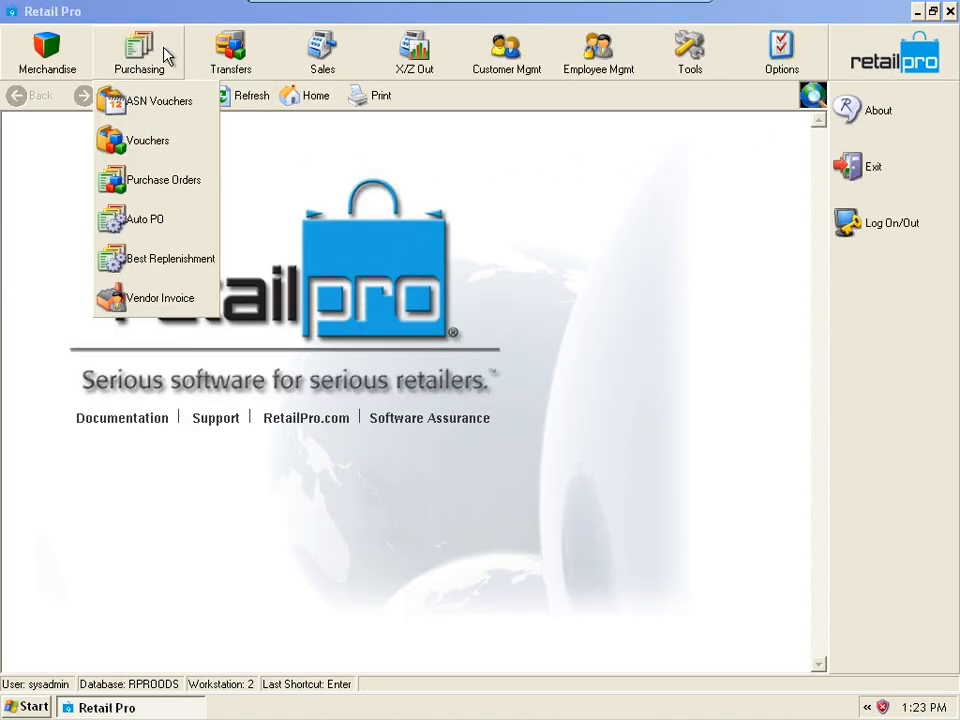
{"action": "left_click", "coordinate": [176, 279]}
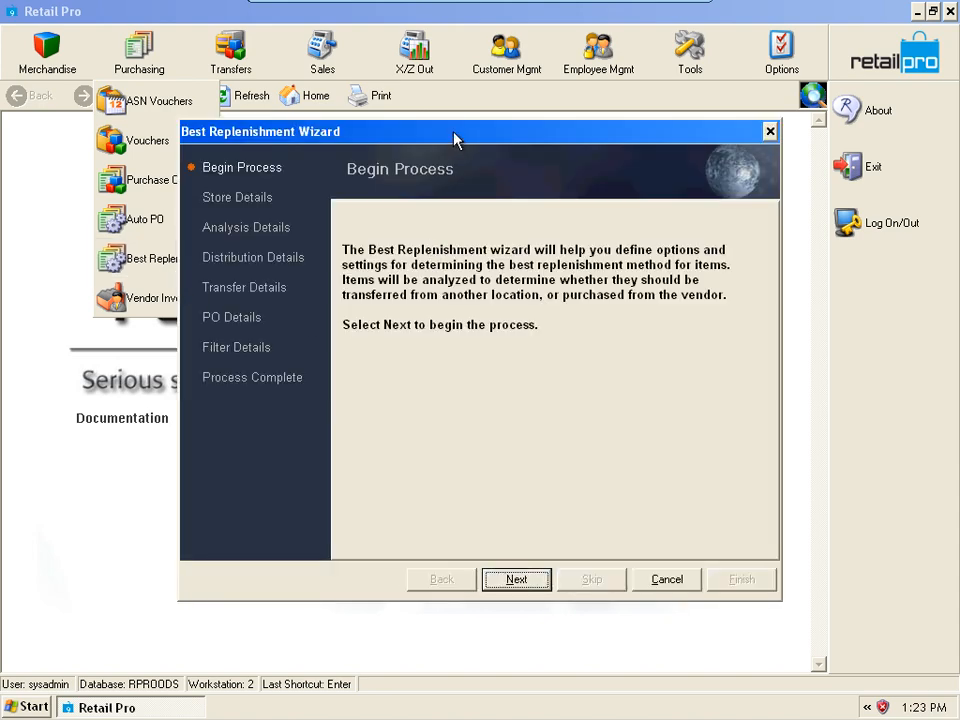
{"action": "left_click", "coordinate": [502, 566]}
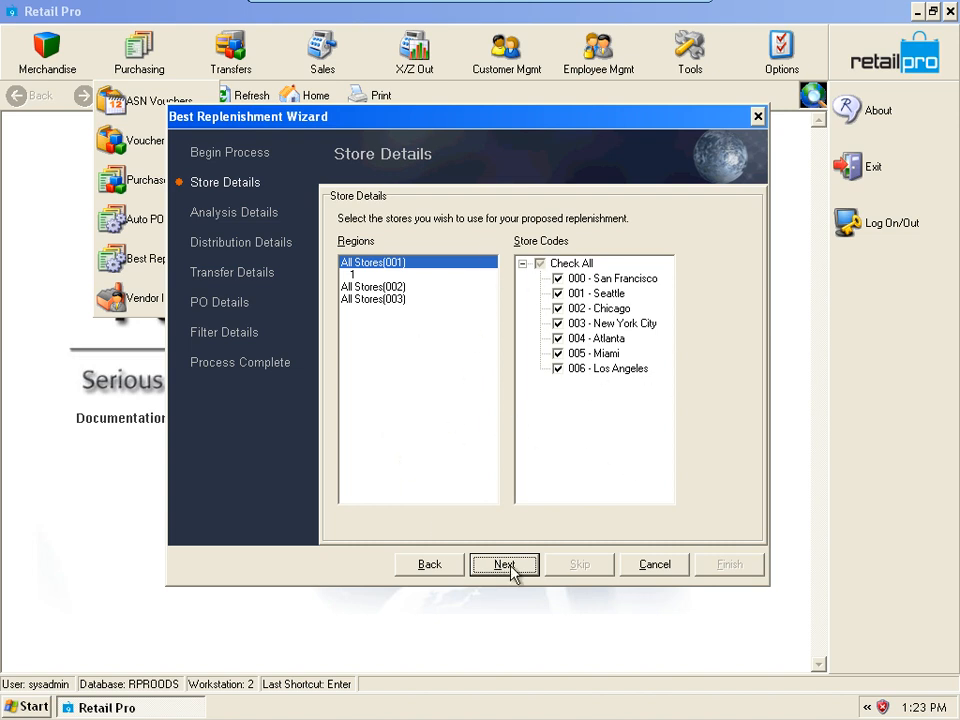
{"action": "left_click", "coordinate": [505, 565]}
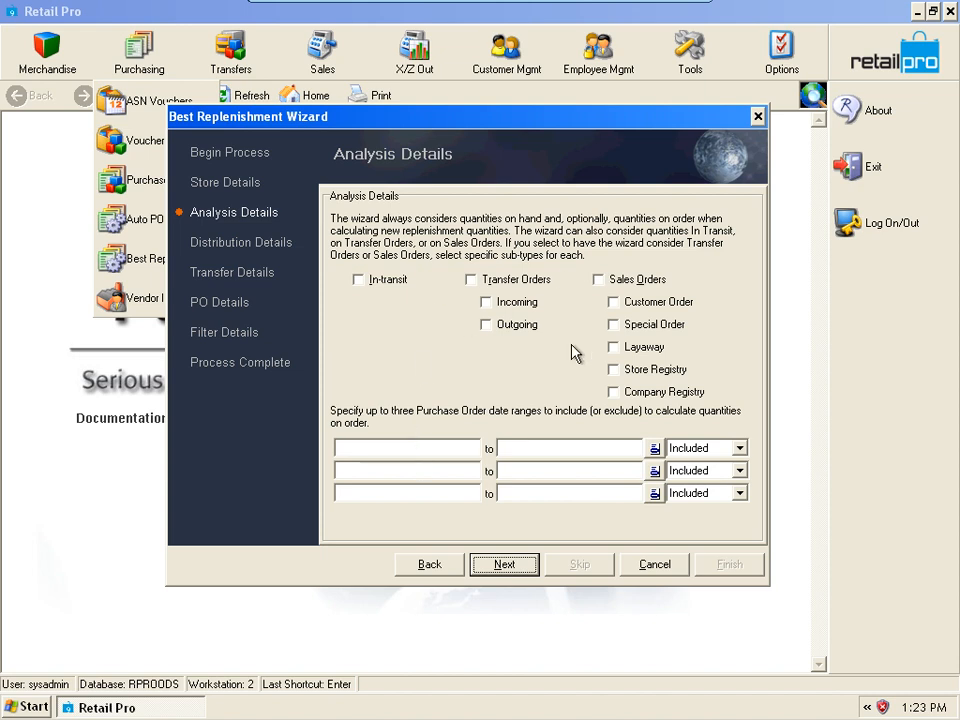
{"action": "left_click", "coordinate": [505, 566]}
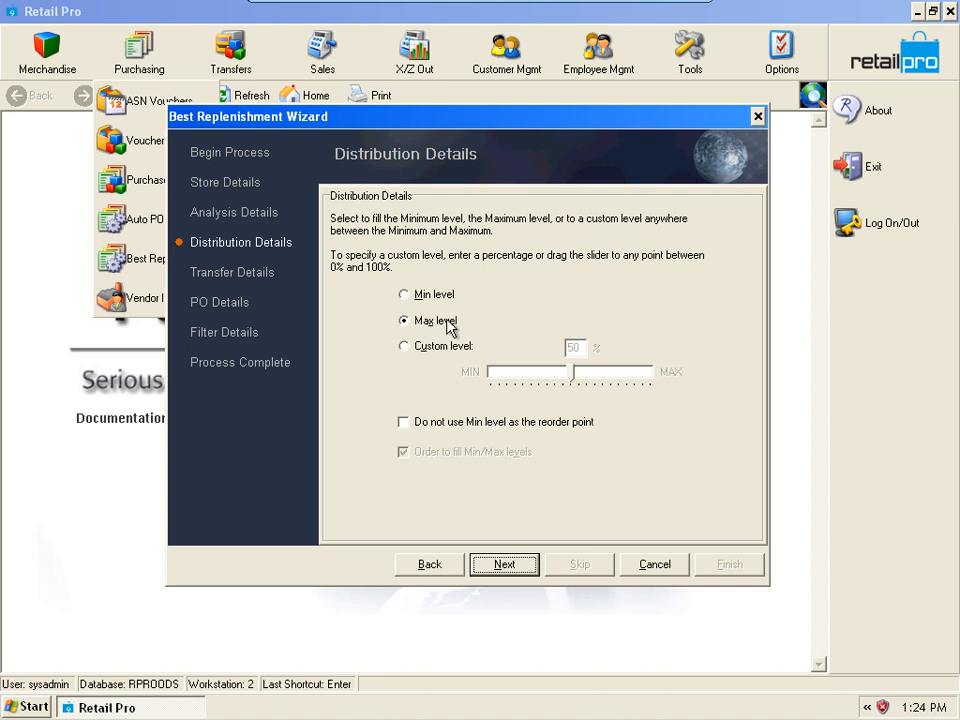
Keep distribution filling to the Max level and choose Transfer Orders as the transfer document type
{"action": "left_click", "coordinate": [503, 565]}
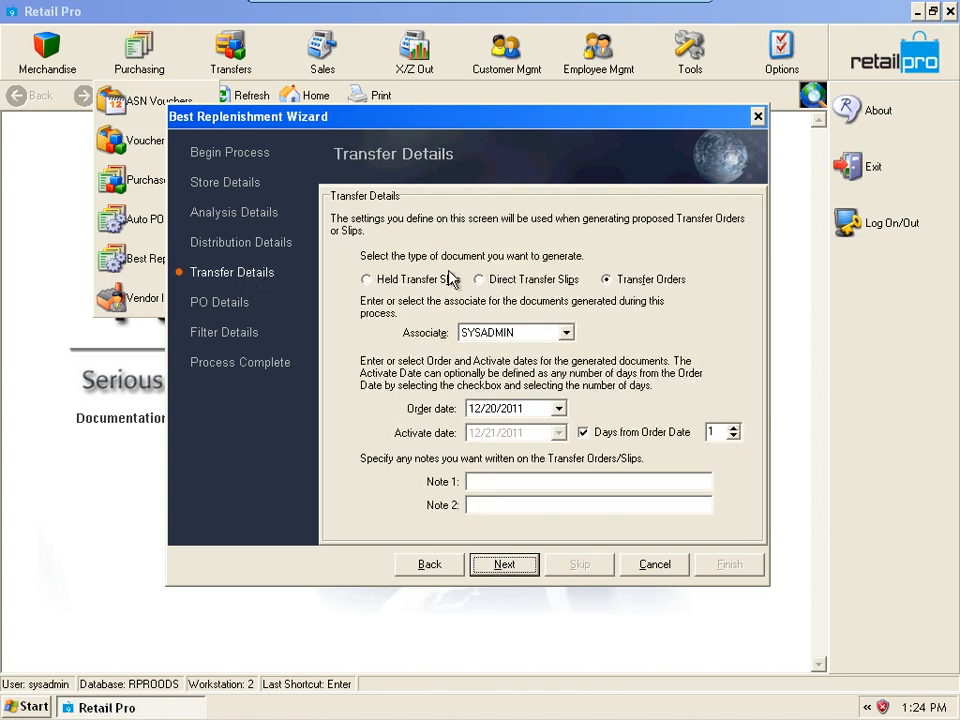
{"action": "left_click", "coordinate": [630, 284]}
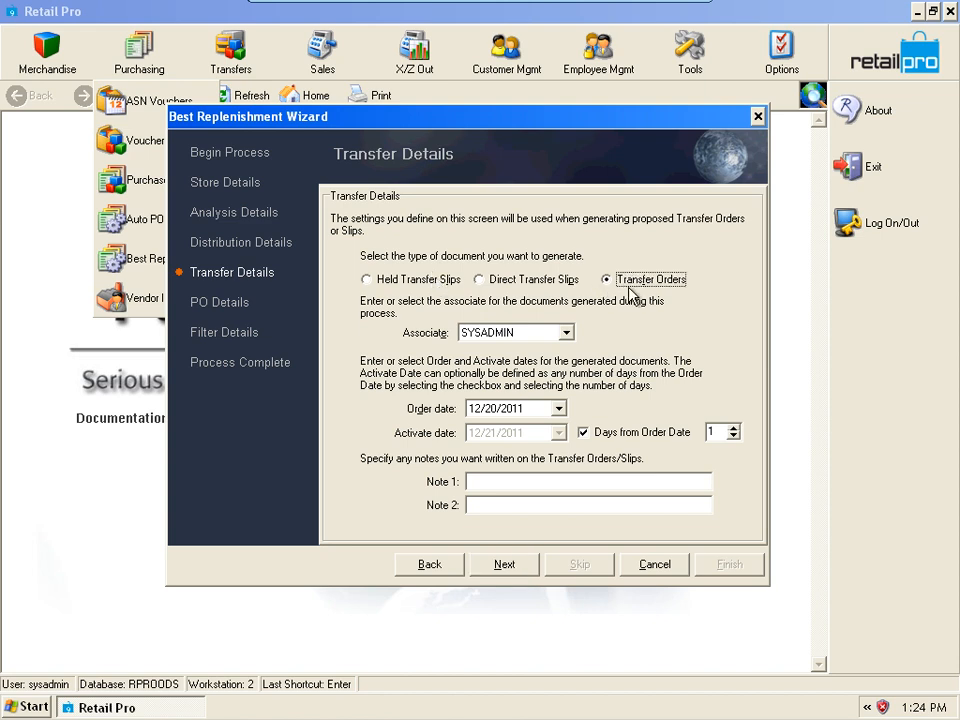
{"action": "left_click", "coordinate": [500, 566]}
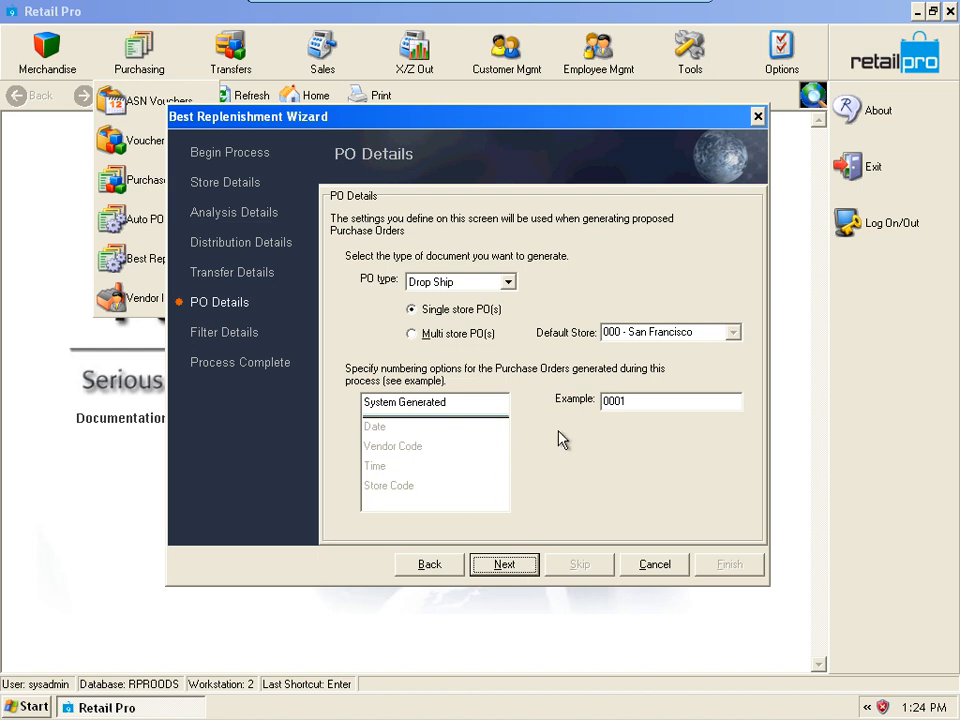
Set the PO type to Drop Ship with single store POs, and accept the default PO associate and dates
{"action": "left_click", "coordinate": [507, 282]}
{"action": "left_click", "coordinate": [447, 300]}
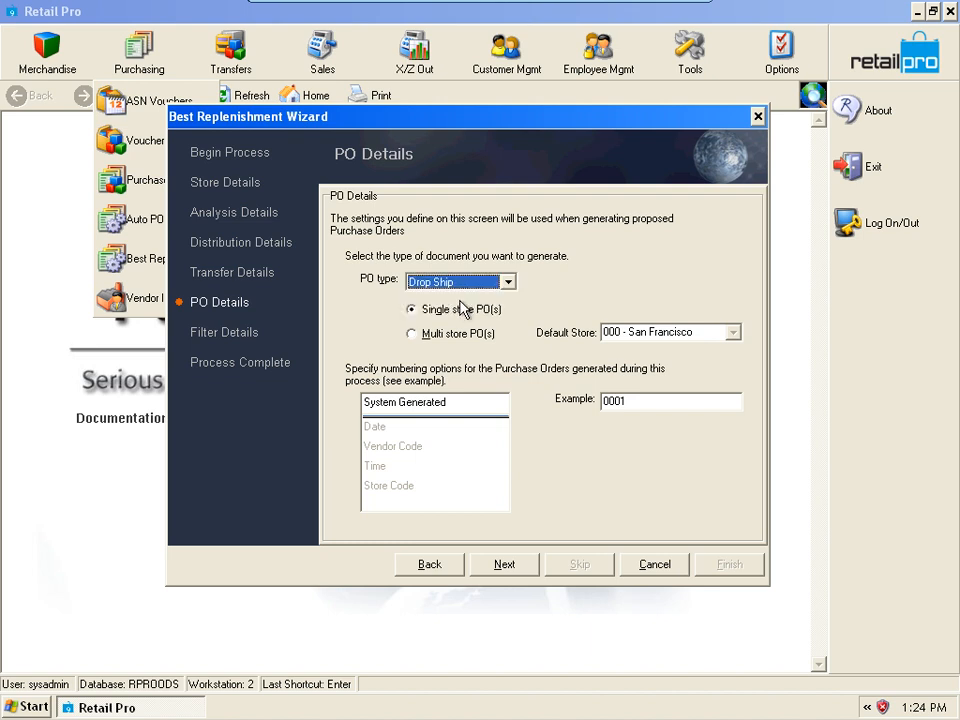
{"action": "left_click", "coordinate": [506, 565]}
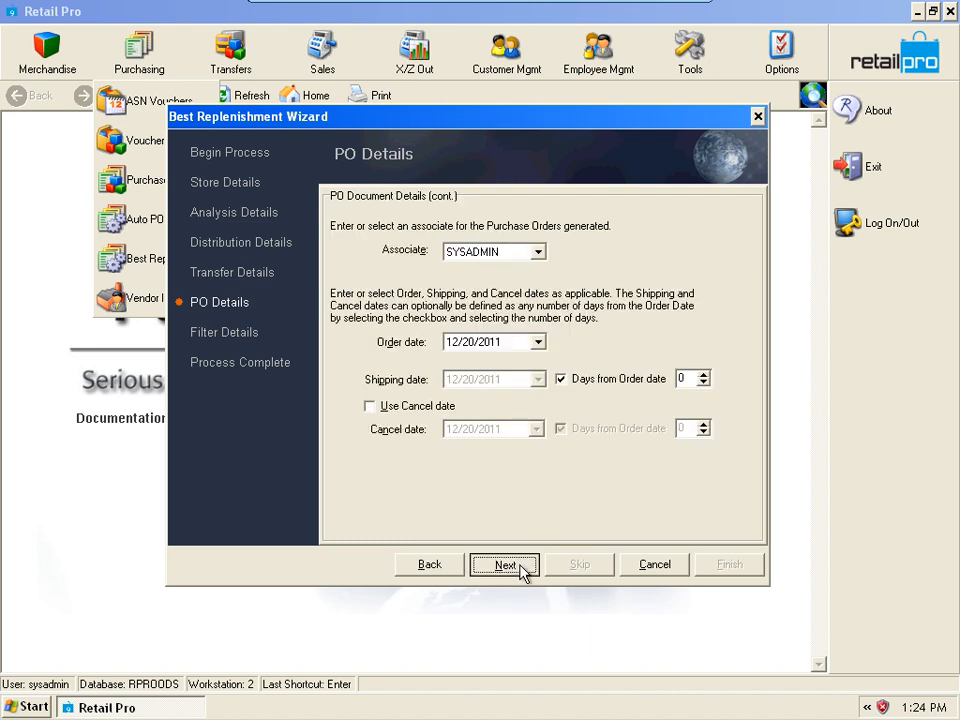
{"action": "left_click", "coordinate": [505, 566]}
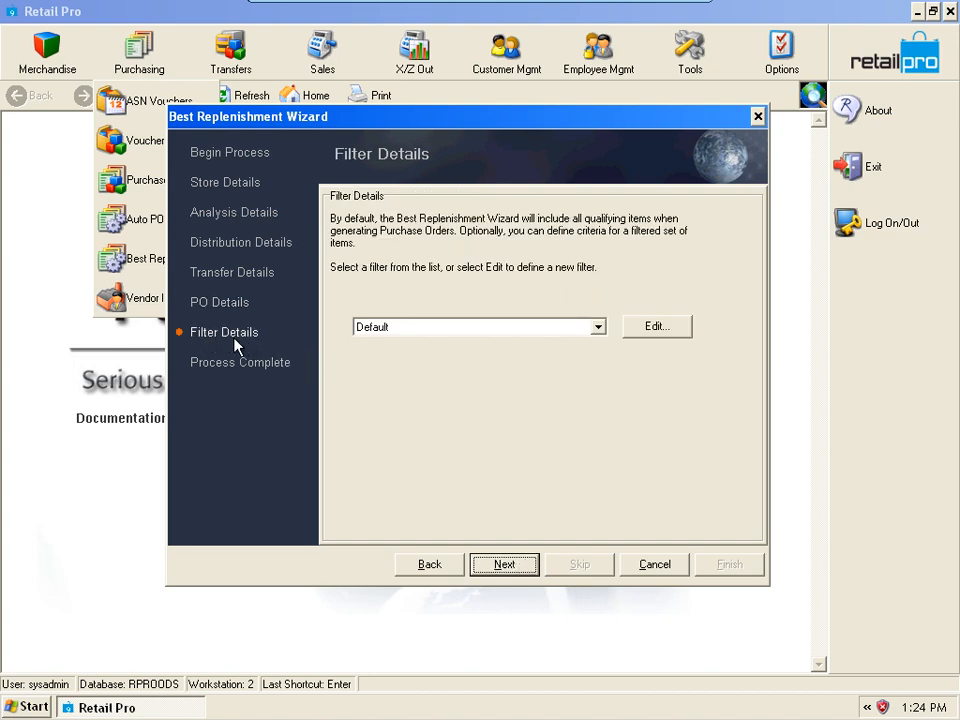
Filter the items by Description 1 "wood bat" and finish the wizard to generate the proposed replenishment
{"action": "left_click", "coordinate": [642, 334]}
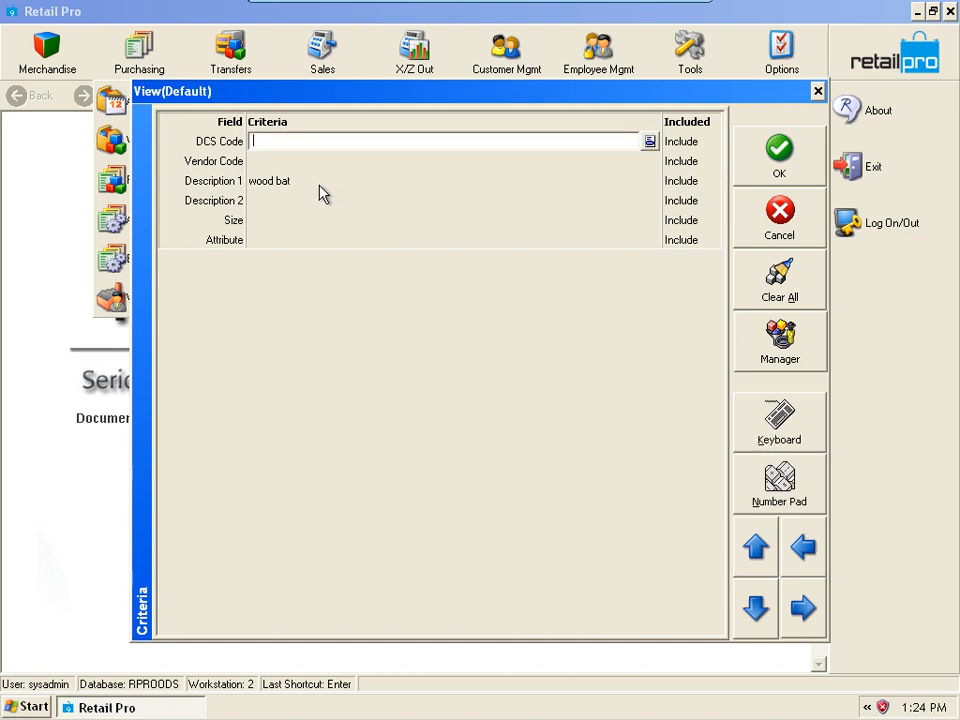
{"action": "left_click", "coordinate": [236, 183]}
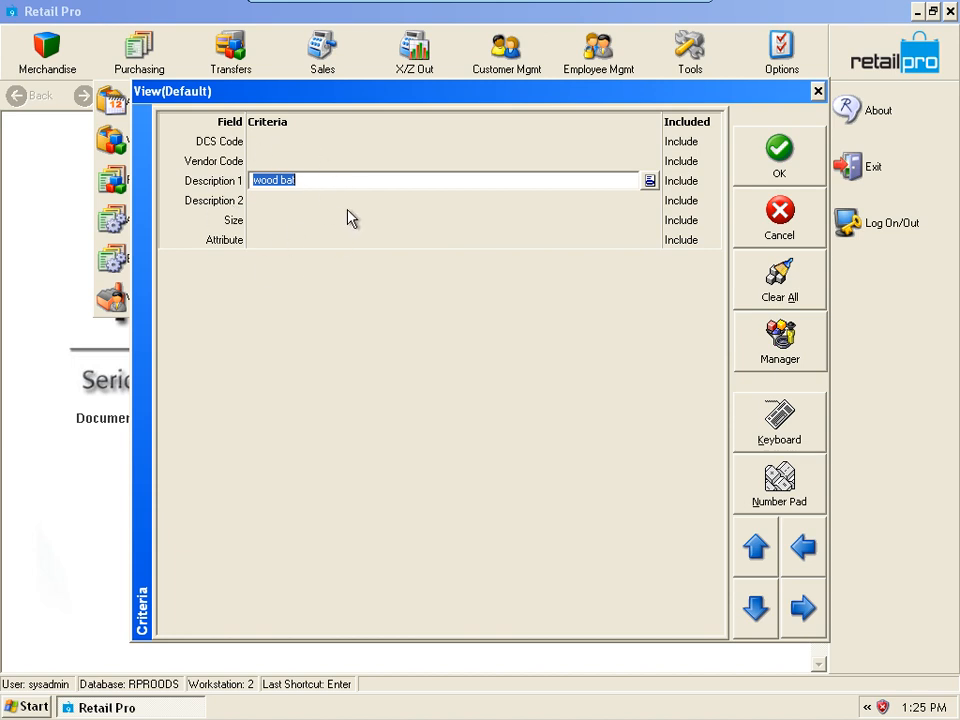
{"action": "left_click", "coordinate": [765, 160]}
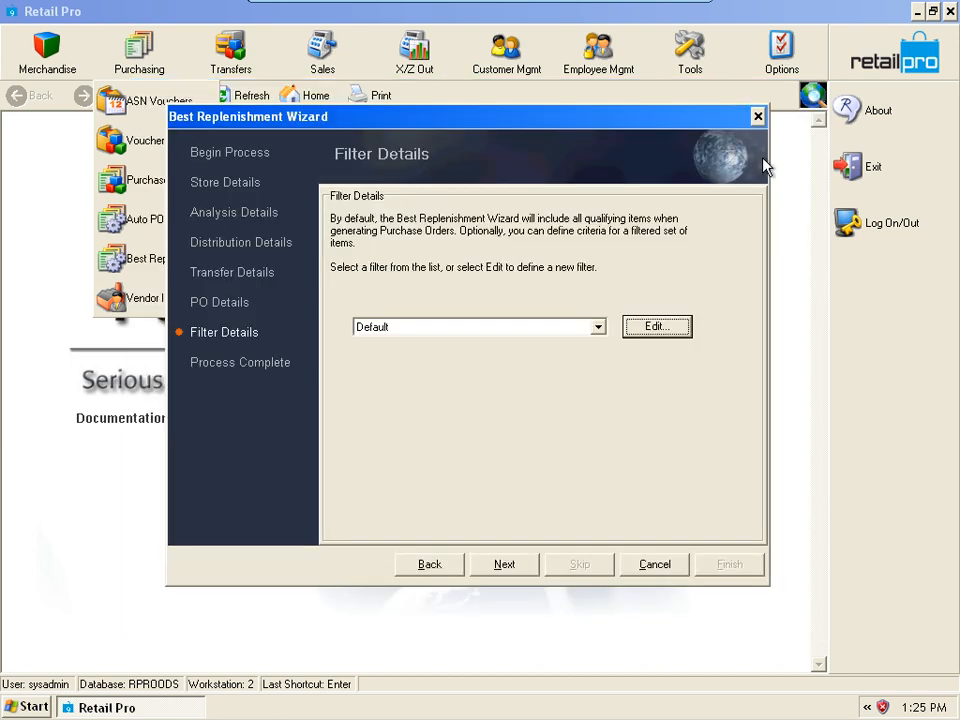
{"action": "left_click", "coordinate": [510, 567]}
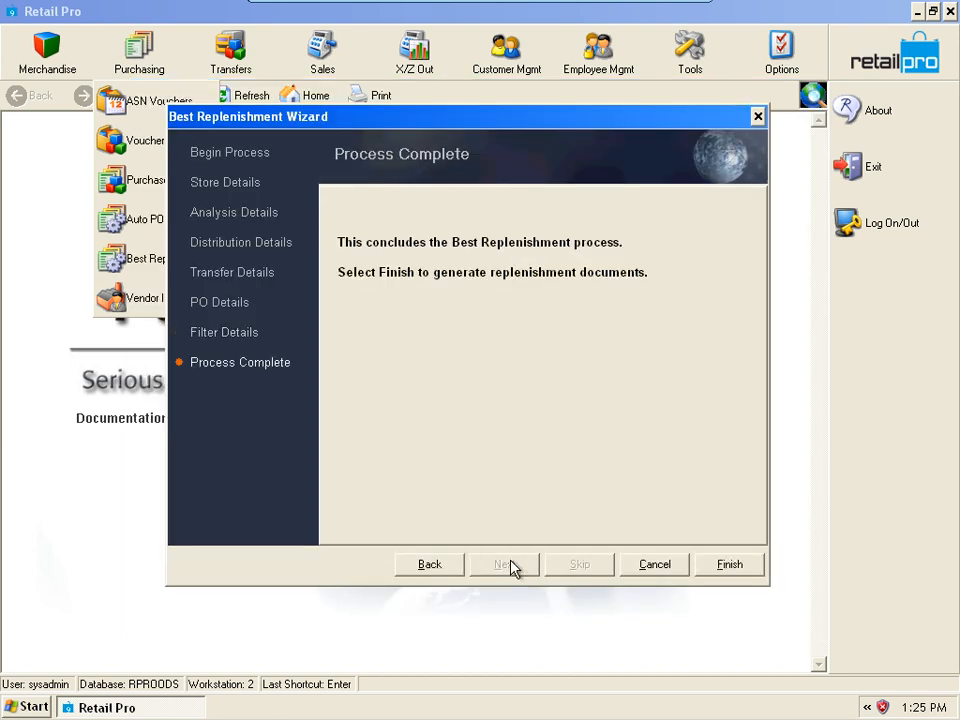
{"action": "left_click", "coordinate": [730, 572]}
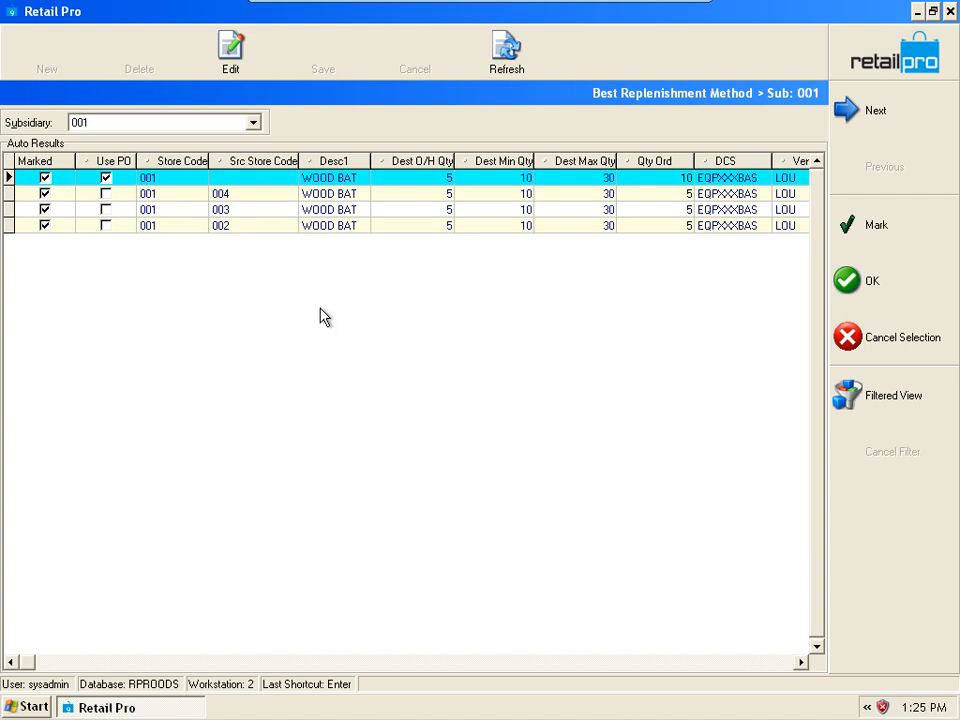
Review the source stores of the proposed wood bat transfers and move the Qty Ord column directly after Desc1
{"action": "left_click", "coordinate": [334, 198]}
{"action": "left_click", "coordinate": [335, 208]}
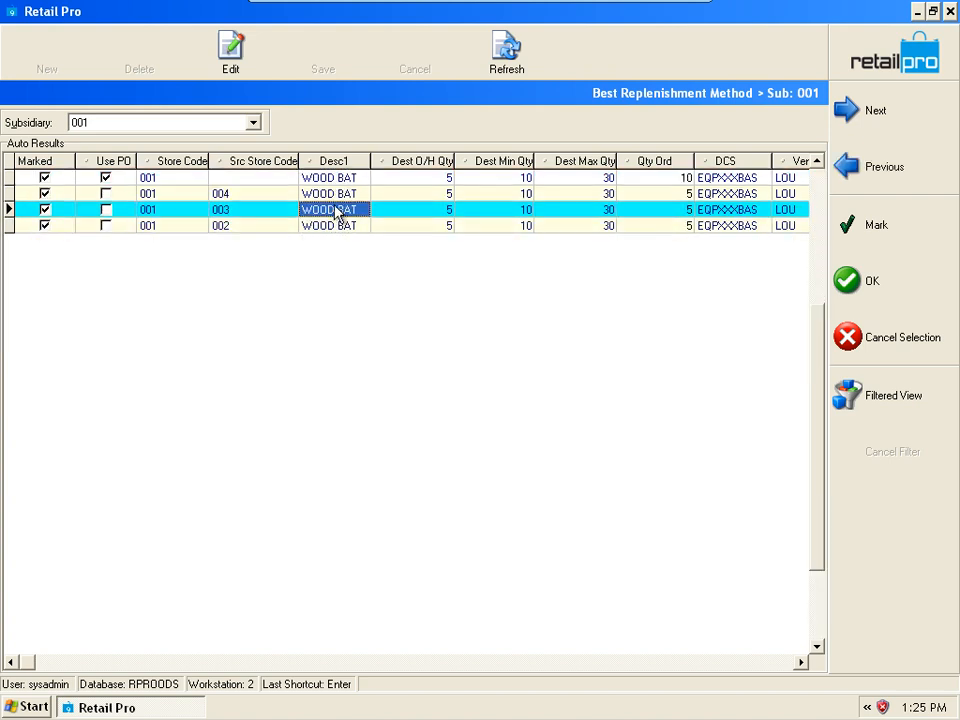
{"action": "left_click", "coordinate": [332, 198]}
{"action": "left_click", "coordinate": [240, 228]}
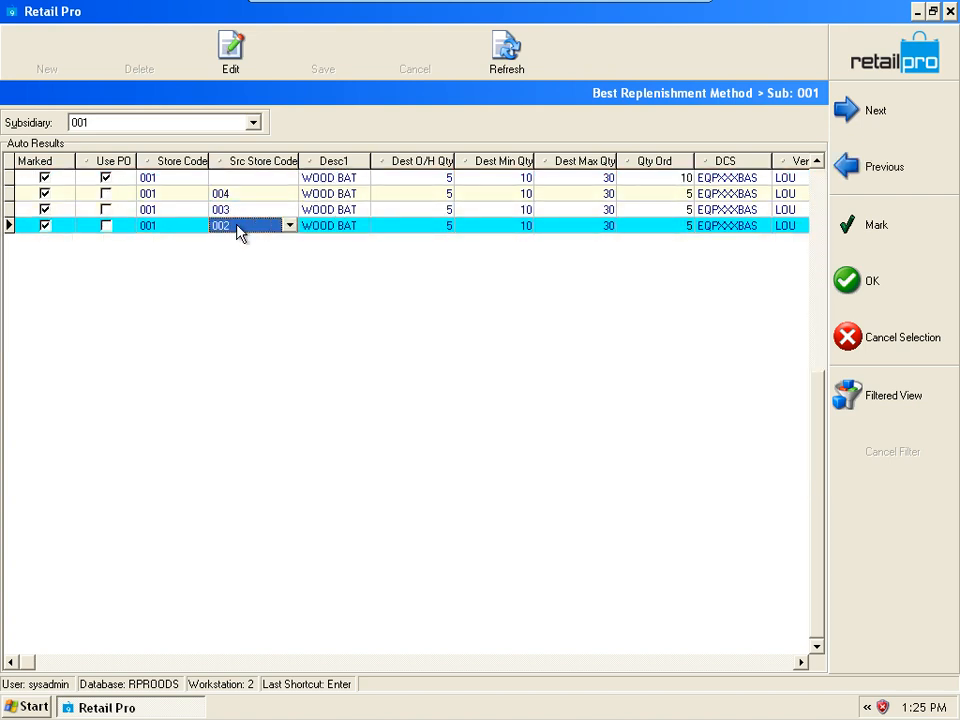
{"action": "left_click", "coordinate": [240, 210]}
{"action": "left_click", "coordinate": [240, 195]}
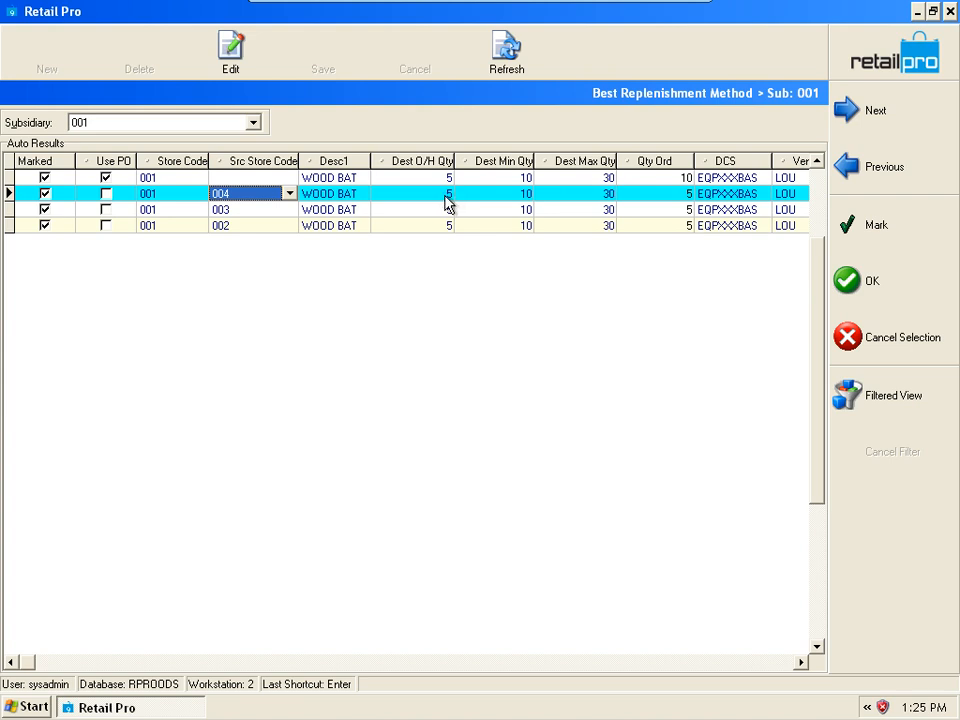
{"action": "left_click_drag", "start_coordinate": [658, 165], "coordinate": [407, 168]}
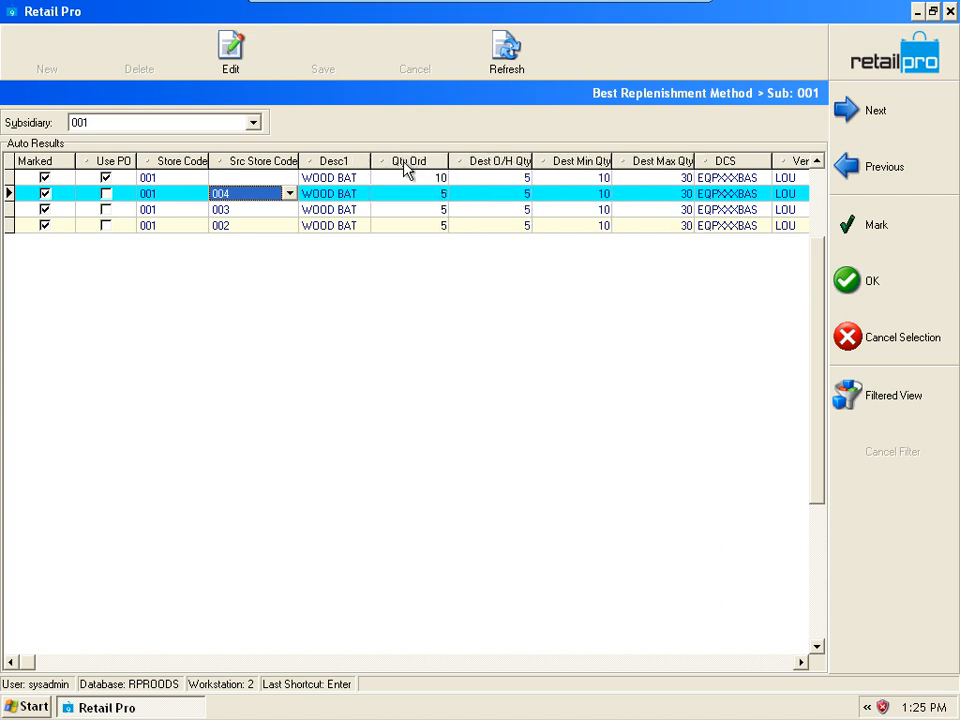
Check the order quantity and destination store on each proposed wood bat row
{"action": "left_click", "coordinate": [436, 195]}
{"action": "left_click", "coordinate": [438, 210]}
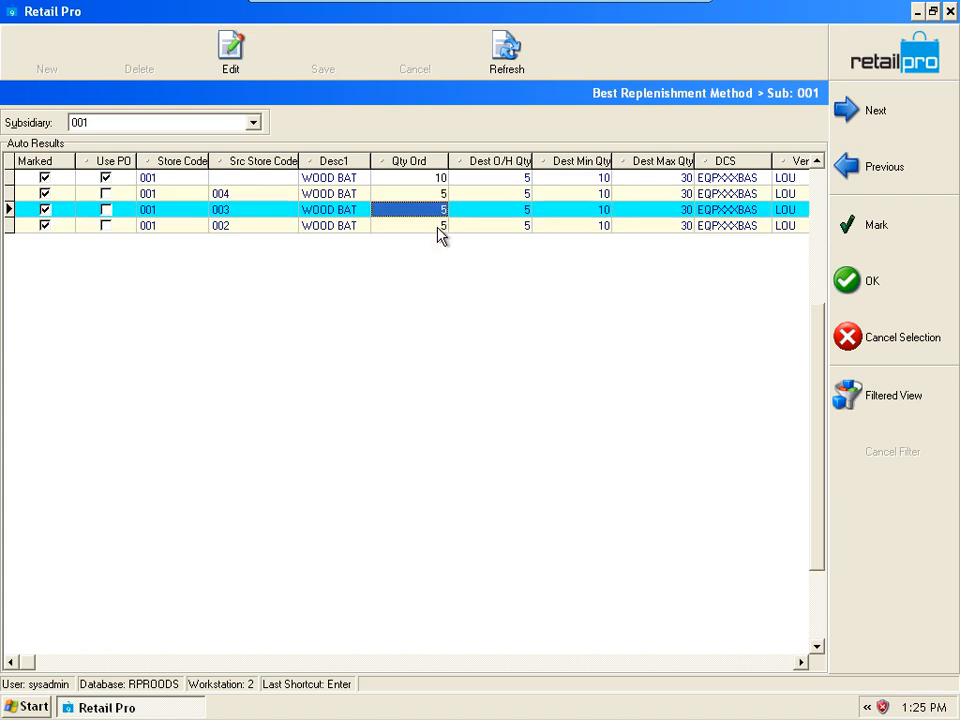
{"action": "left_click", "coordinate": [438, 195]}
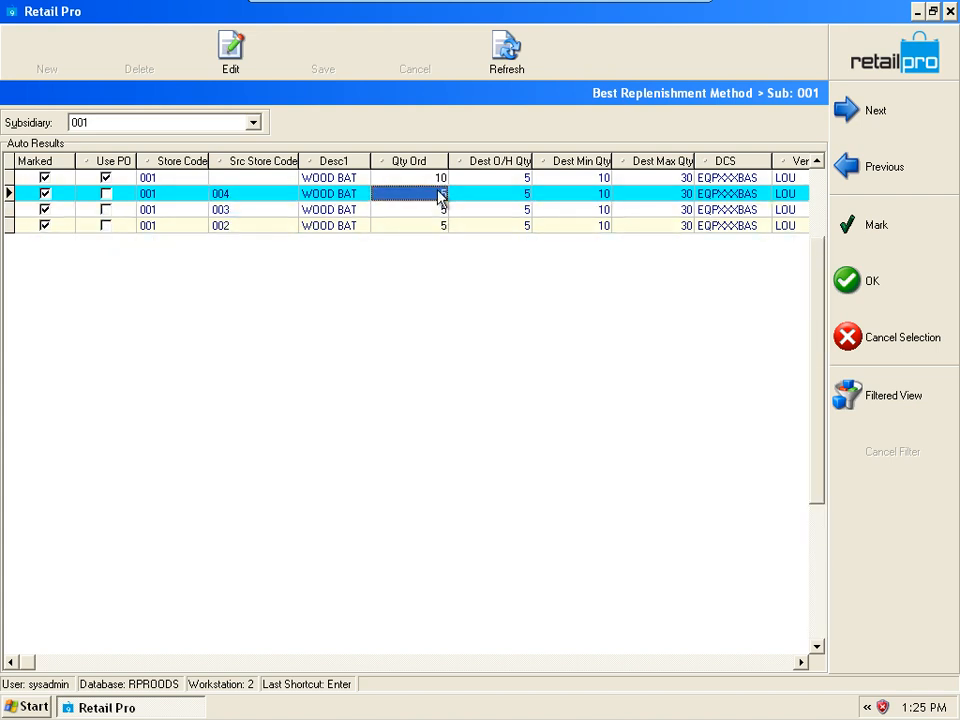
{"action": "left_click", "coordinate": [172, 197]}
{"action": "left_click", "coordinate": [172, 211]}
{"action": "left_click", "coordinate": [170, 227]}
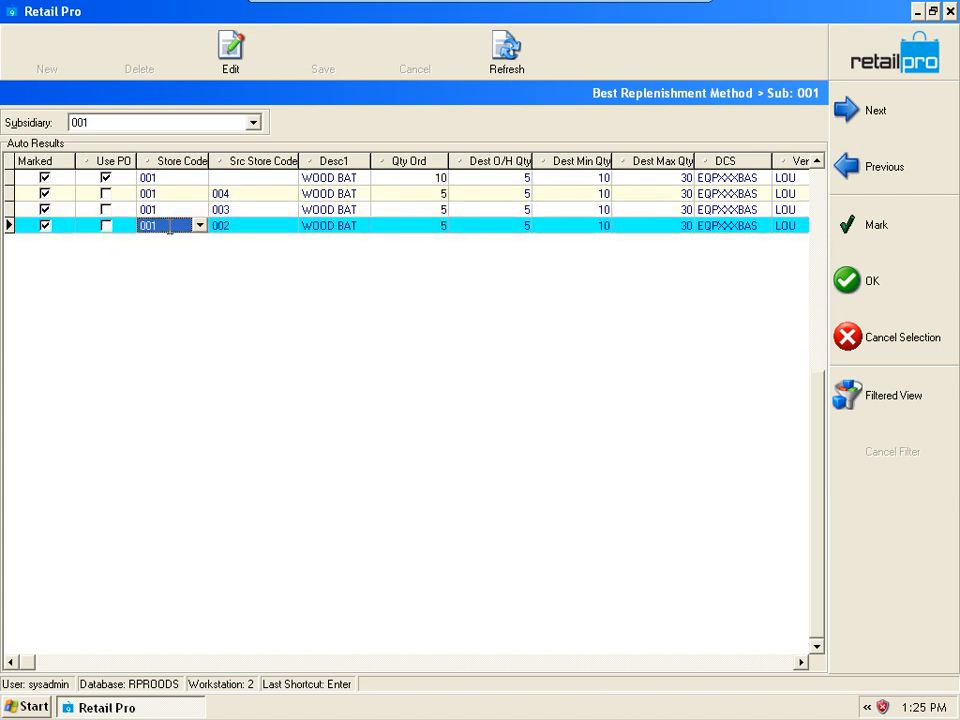
{"action": "left_click", "coordinate": [174, 178]}
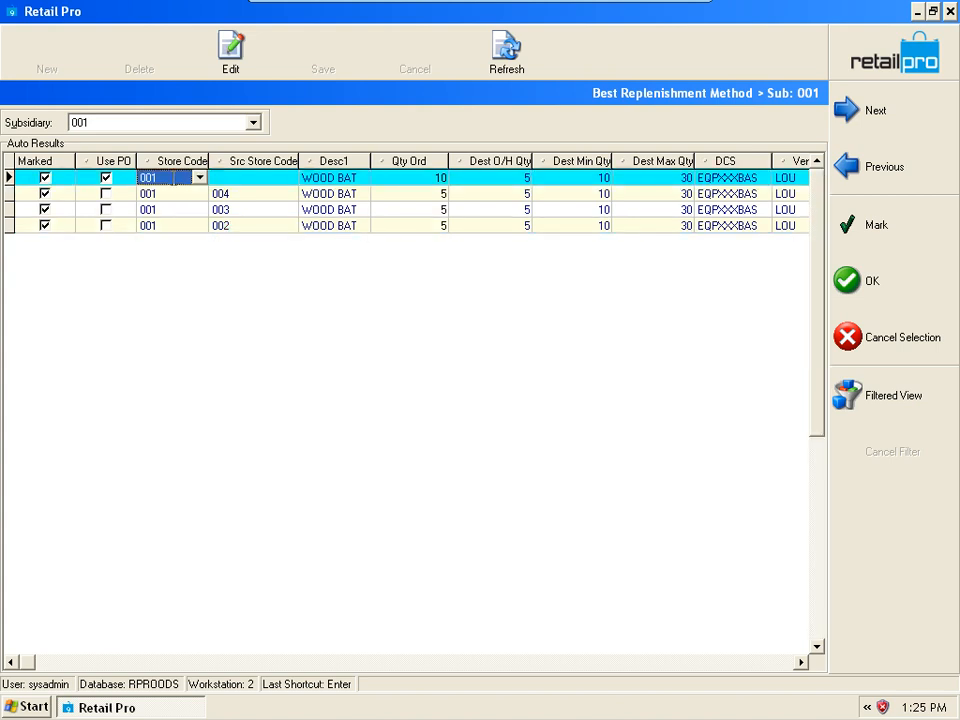
Compare the Use PO setting and Qty Ord of the purchase order row with those of the three transfer rows
{"action": "left_click", "coordinate": [440, 180]}
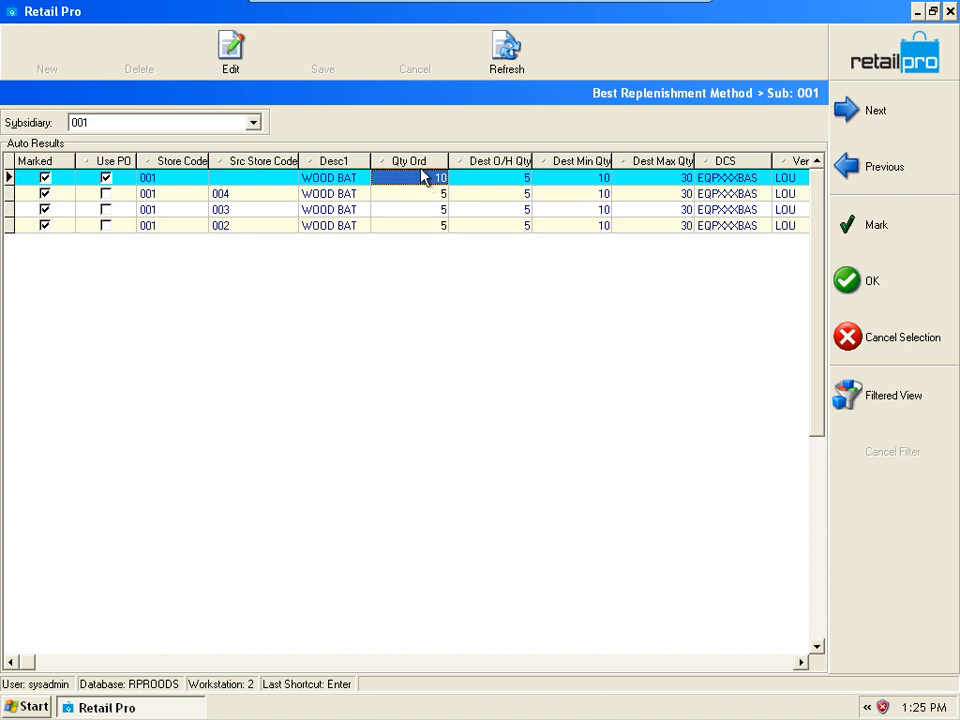
{"action": "left_click", "coordinate": [108, 180]}
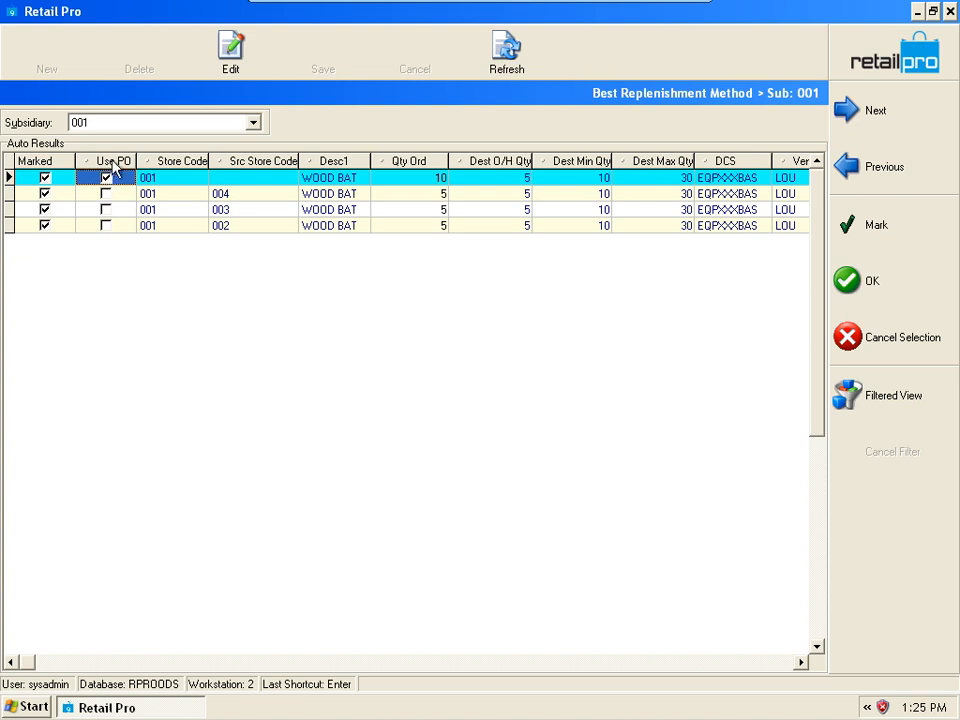
{"action": "left_click", "coordinate": [431, 198]}
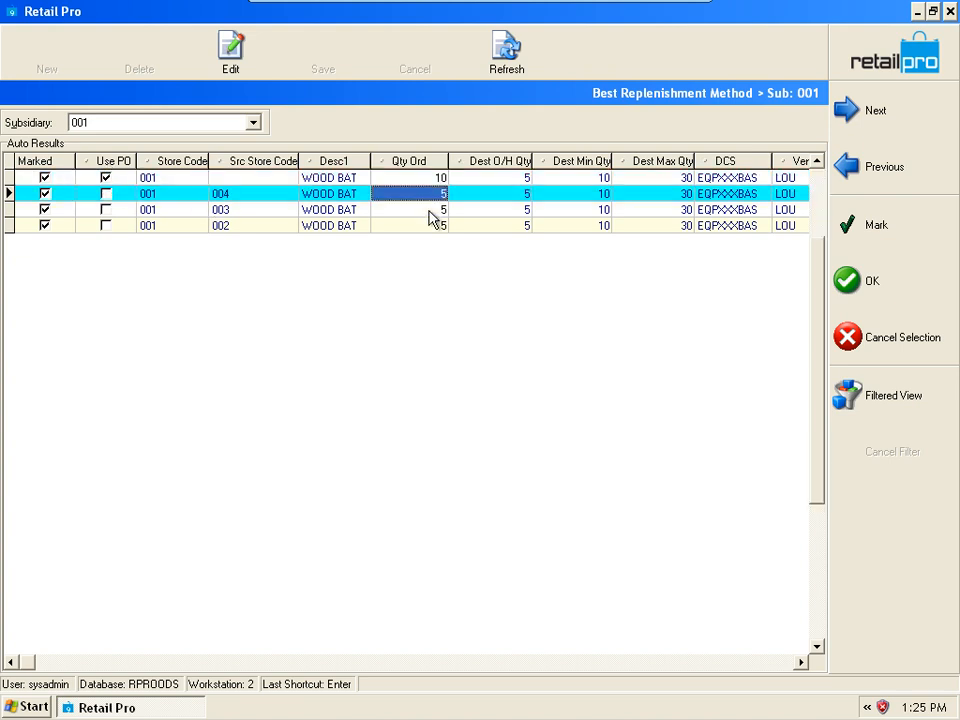
{"action": "left_click", "coordinate": [435, 225]}
{"action": "left_click", "coordinate": [436, 198]}
{"action": "left_click", "coordinate": [430, 209]}
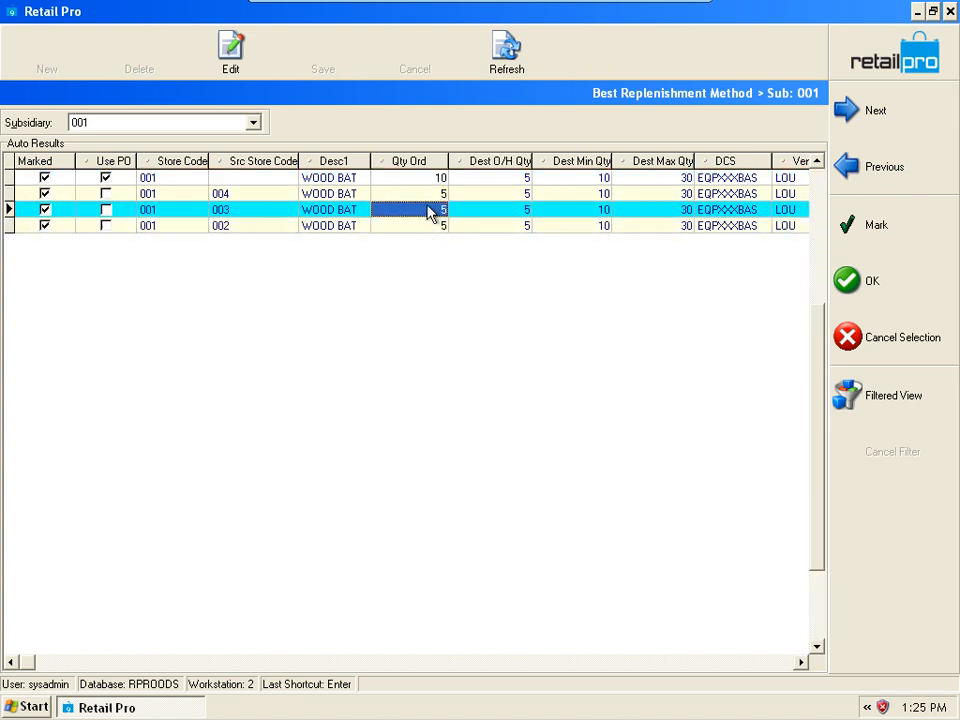
{"action": "left_click", "coordinate": [430, 194]}
{"action": "left_click", "coordinate": [424, 225]}
{"action": "left_click", "coordinate": [429, 197]}
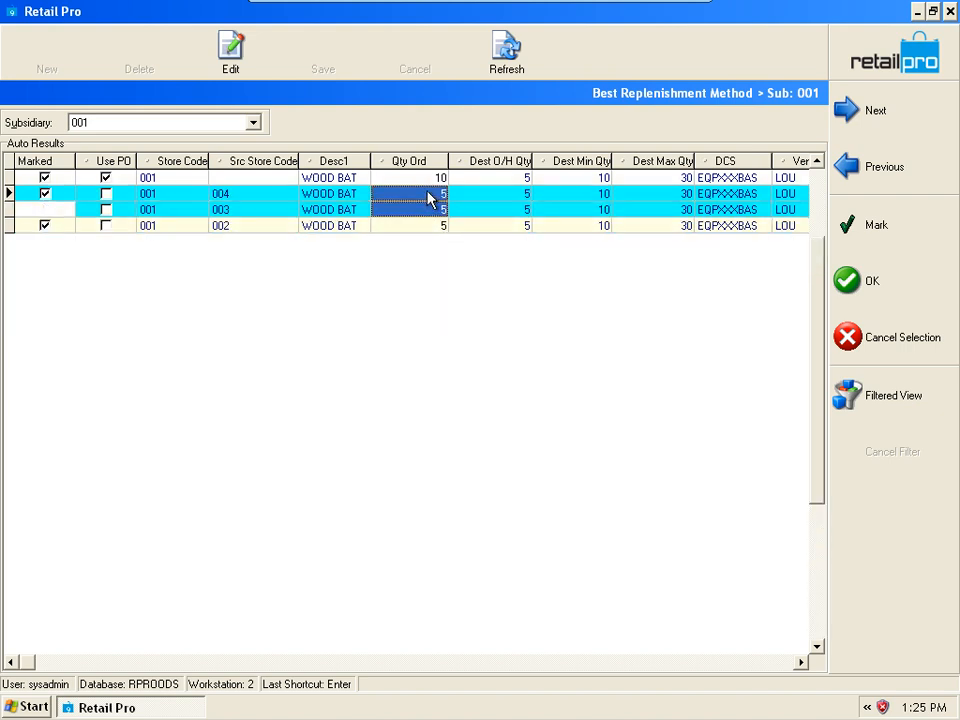
{"action": "left_click", "coordinate": [120, 194]}
{"action": "left_click", "coordinate": [114, 226]}
{"action": "left_click", "coordinate": [114, 210]}
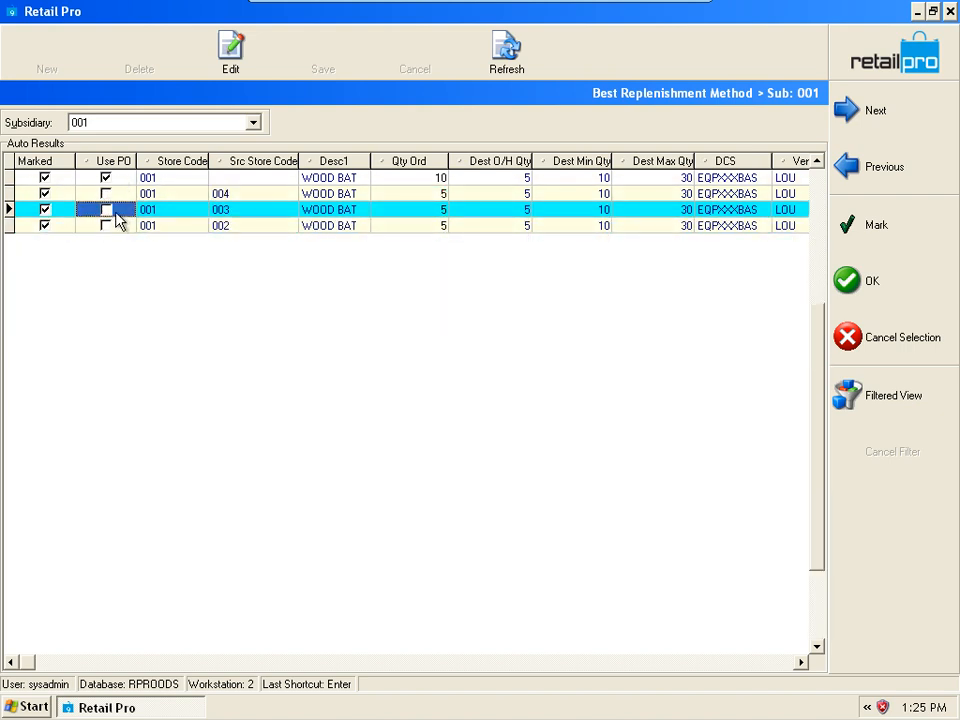
{"action": "left_click", "coordinate": [116, 226]}
{"action": "left_click", "coordinate": [439, 193]}
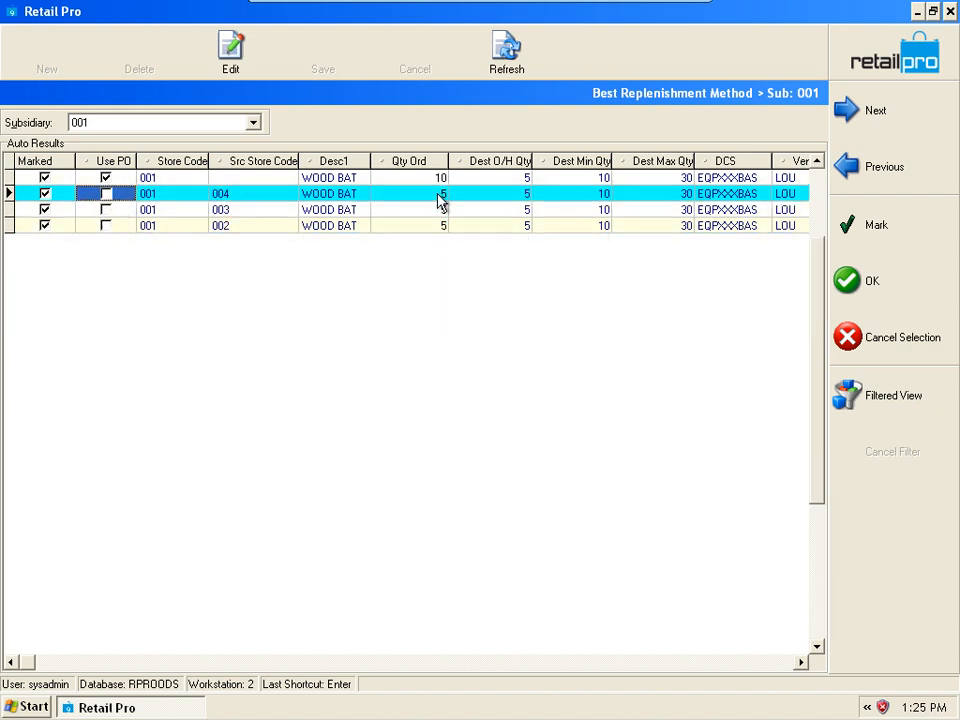
{"action": "left_click", "coordinate": [439, 227]}
{"action": "left_click", "coordinate": [432, 177]}
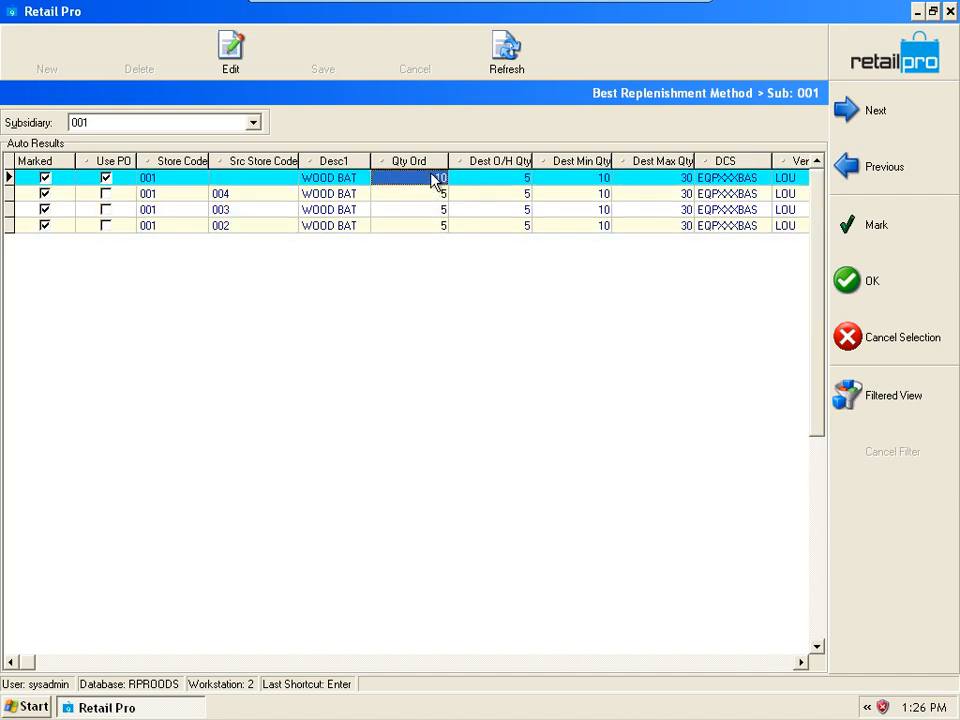
Accept the marked replenishment rows and confirm creating the purchase and transfer orders
{"action": "left_click", "coordinate": [862, 285]}
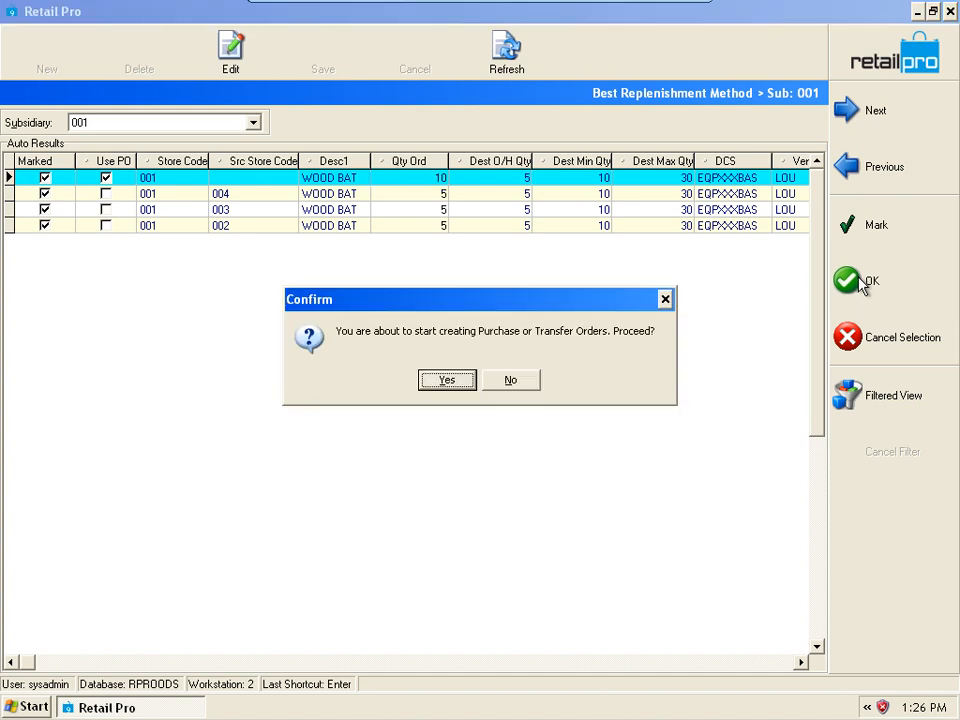
{"action": "left_click_drag", "start_coordinate": [512, 289], "coordinate": [494, 249]}
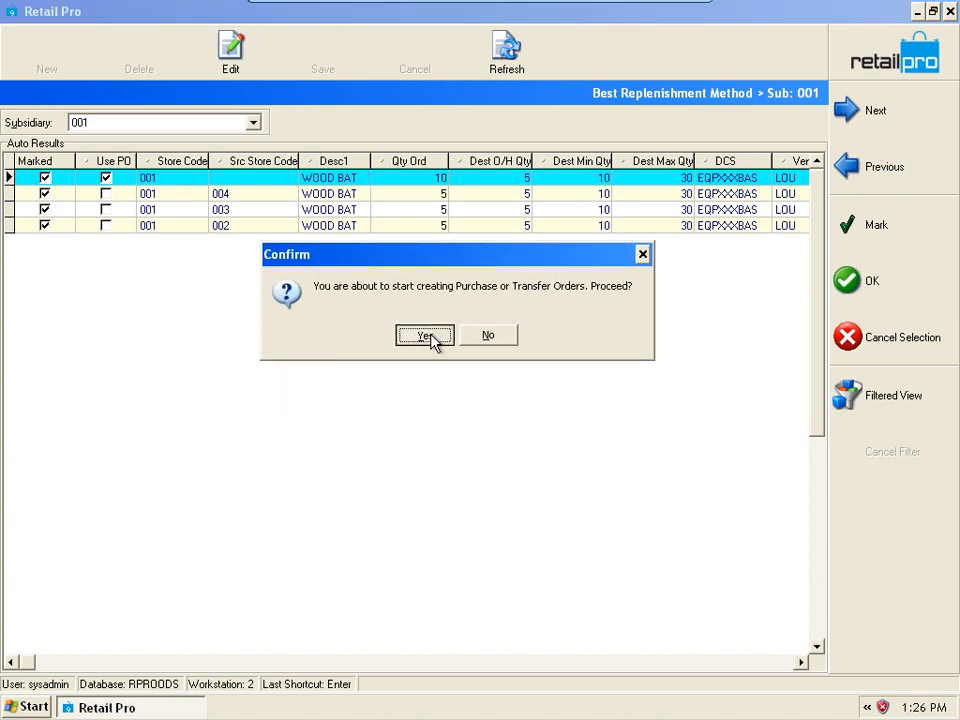
{"action": "left_click", "coordinate": [434, 337]}
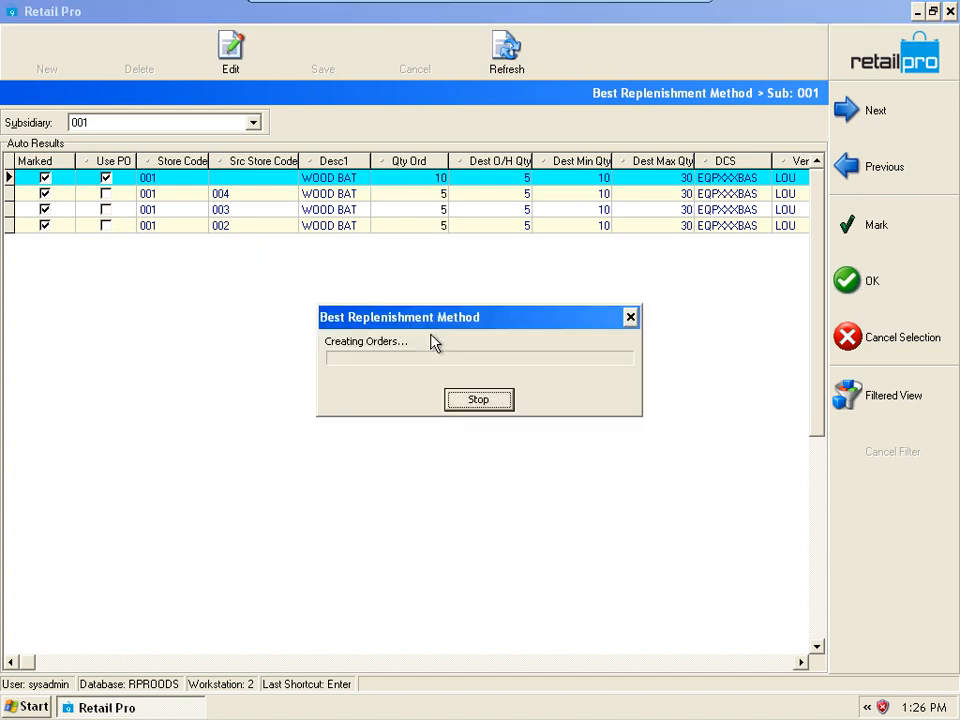
{"action": "left_click", "coordinate": [474, 401]}
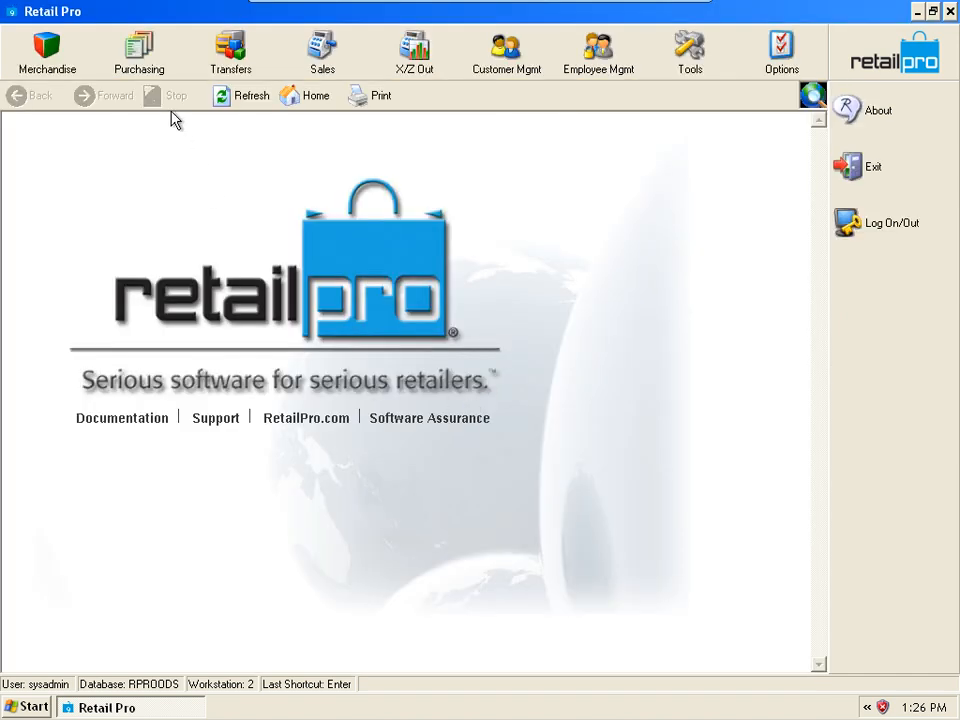
Open the new Drop Ship purchase order for vendor LOU, examine its wood bat item and ship-to store, and return to the home screen
{"action": "left_click", "coordinate": [150, 58]}
{"action": "left_click", "coordinate": [154, 182]}
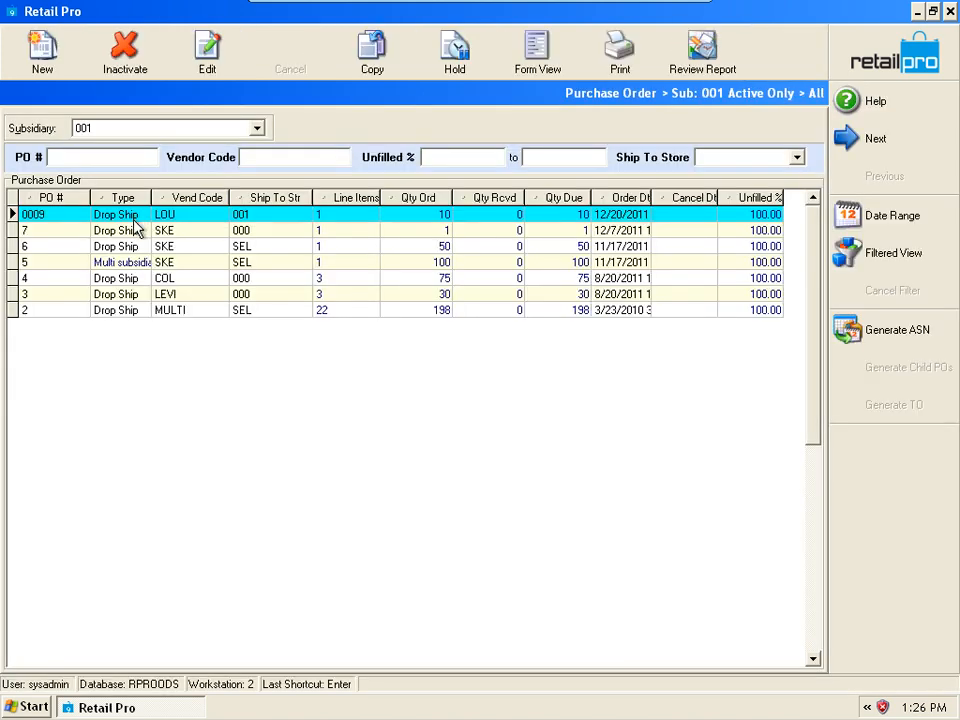
{"action": "left_click", "coordinate": [118, 215]}
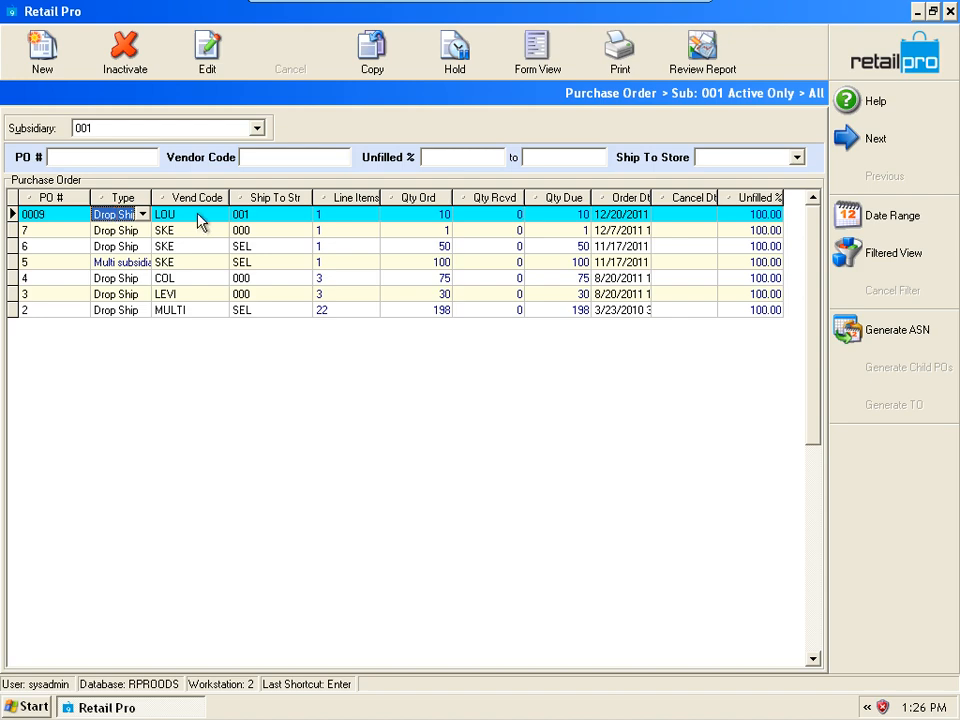
{"action": "left_click", "coordinate": [542, 62]}
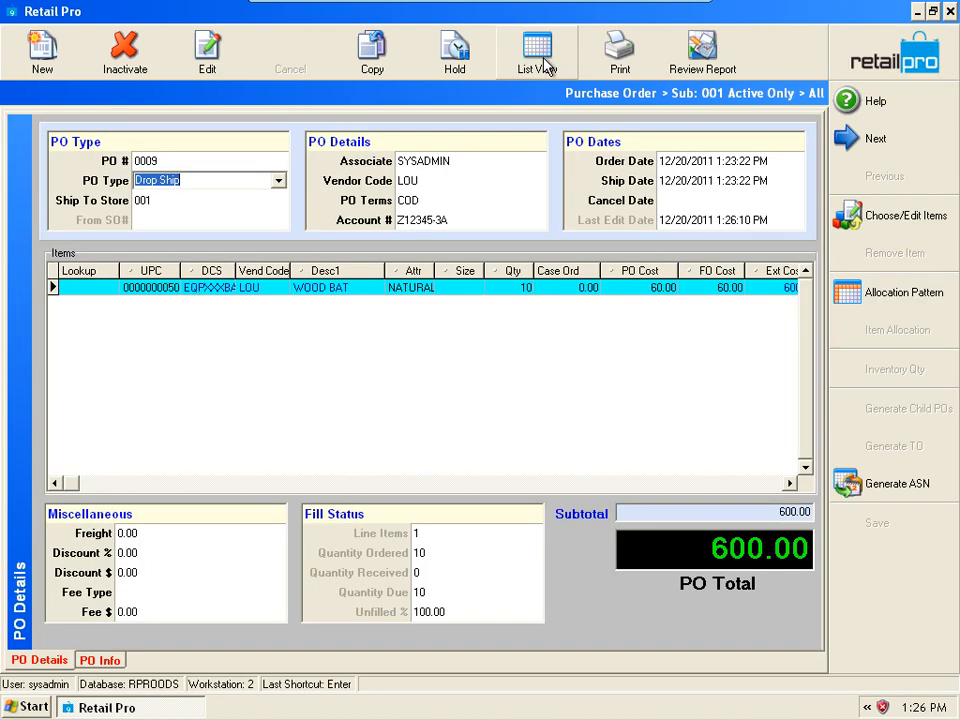
{"action": "left_click", "coordinate": [345, 288]}
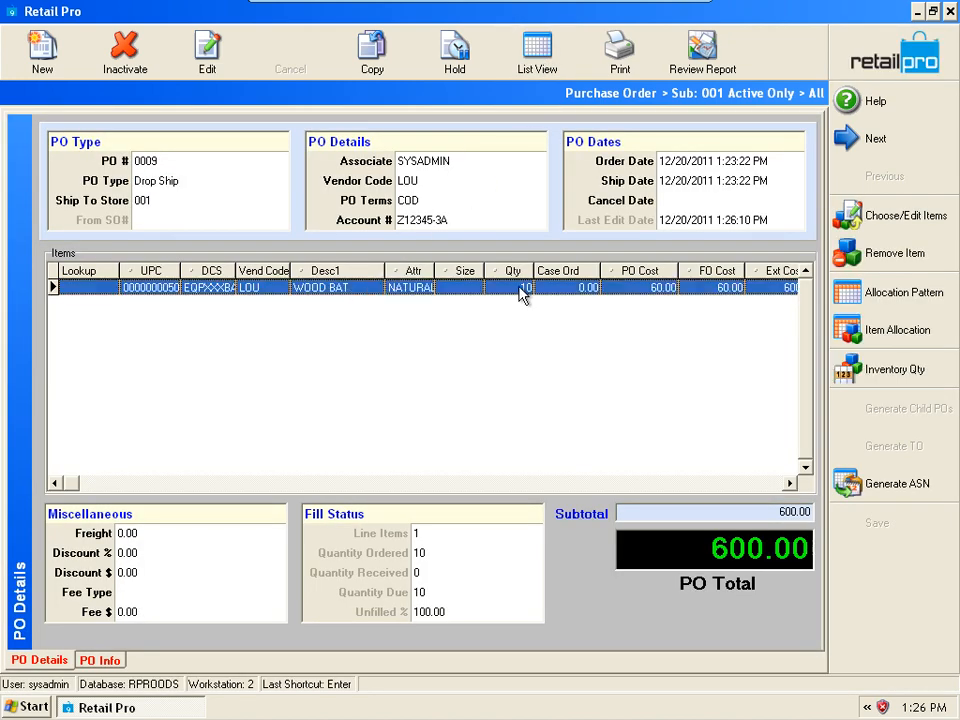
{"action": "left_click", "coordinate": [151, 202]}
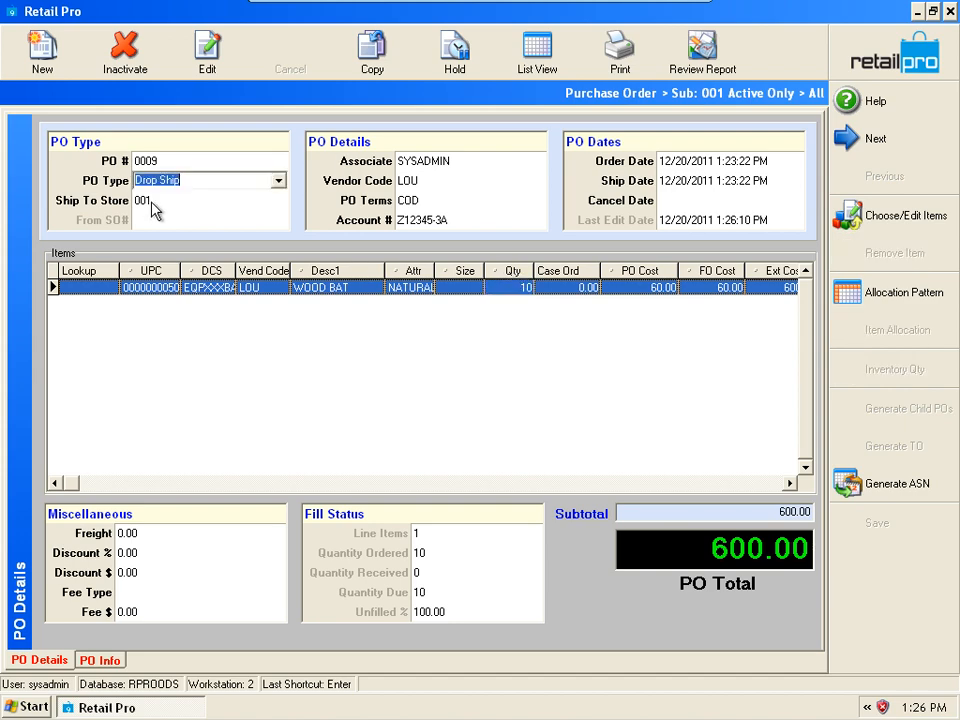
{"action": "left_click", "coordinate": [855, 62]}
List the transfer orders of subsidiary 001 and check the source store of each generated order
{"action": "left_click", "coordinate": [253, 52]}
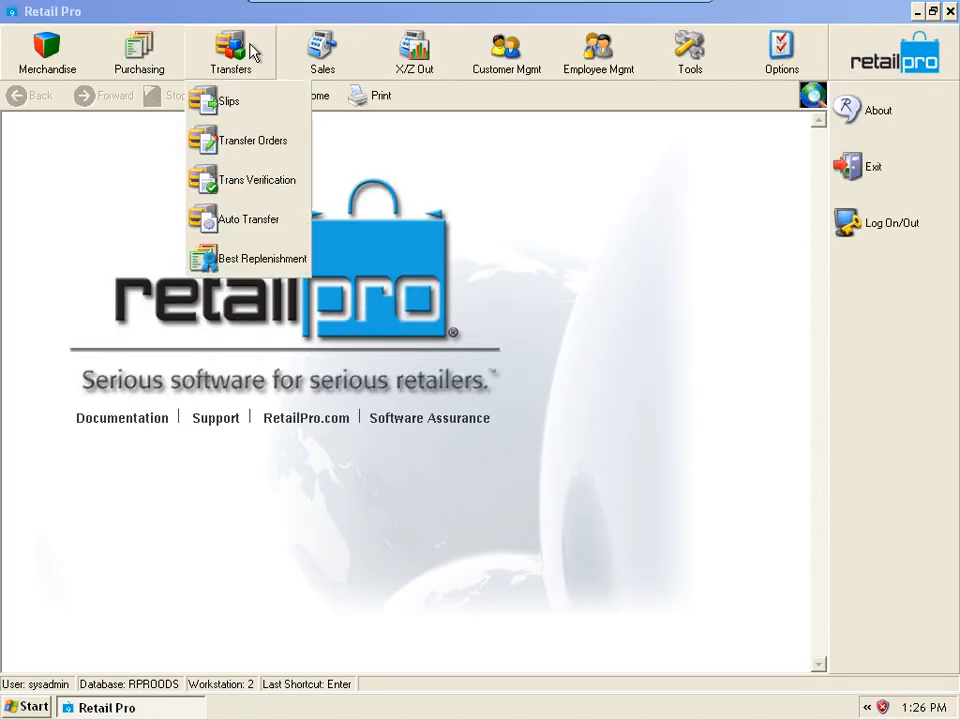
{"action": "left_click", "coordinate": [255, 142]}
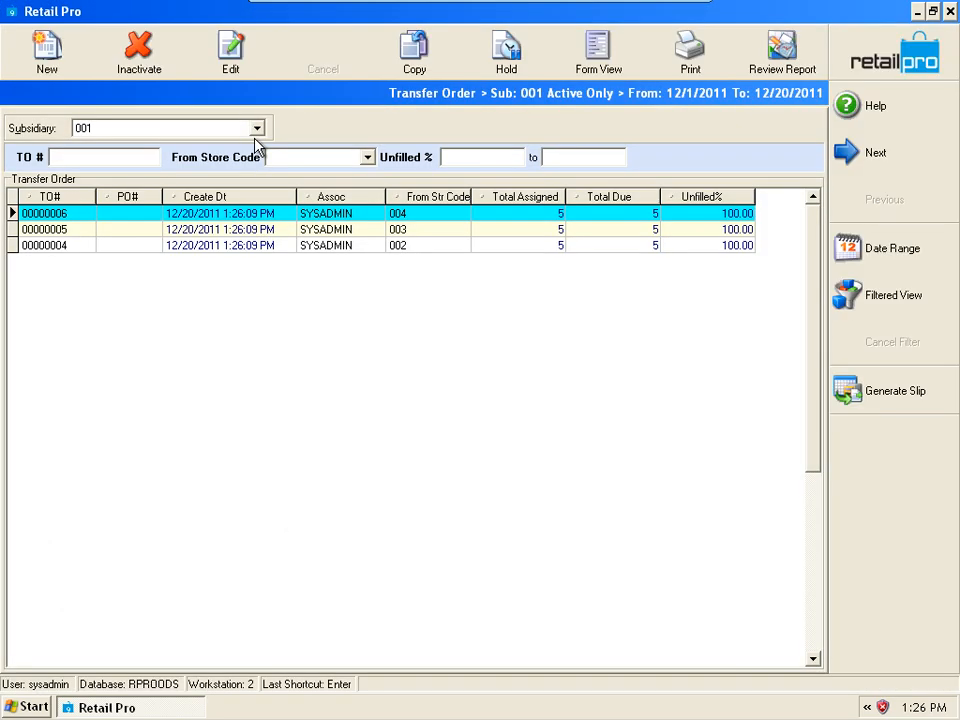
{"action": "left_click", "coordinate": [75, 245]}
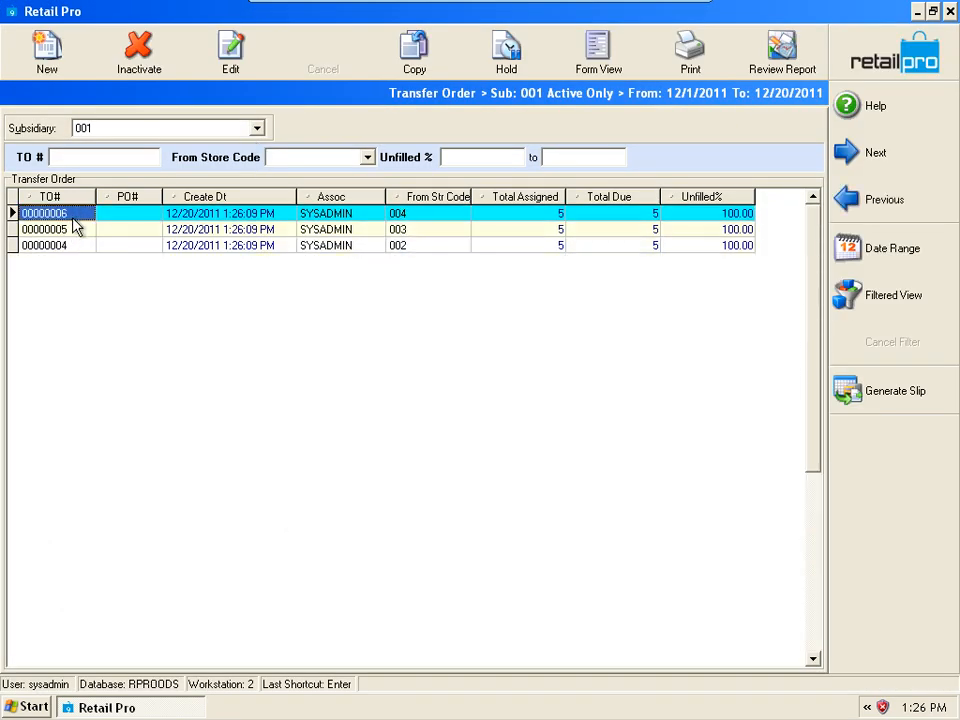
{"action": "left_click", "coordinate": [422, 248]}
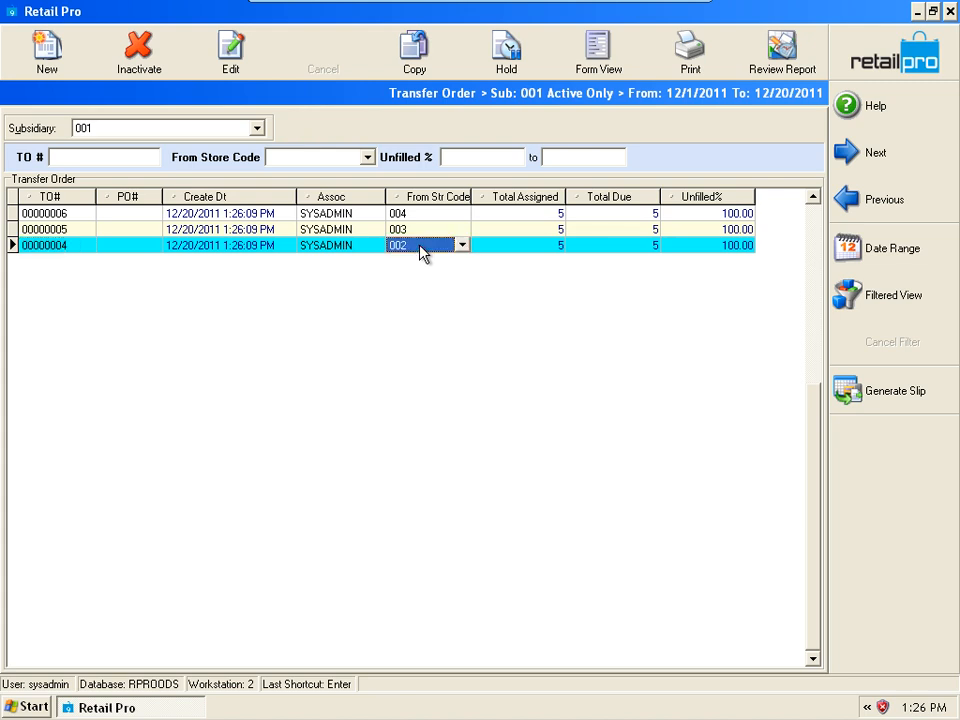
{"action": "left_click", "coordinate": [426, 226]}
{"action": "left_click", "coordinate": [421, 216]}
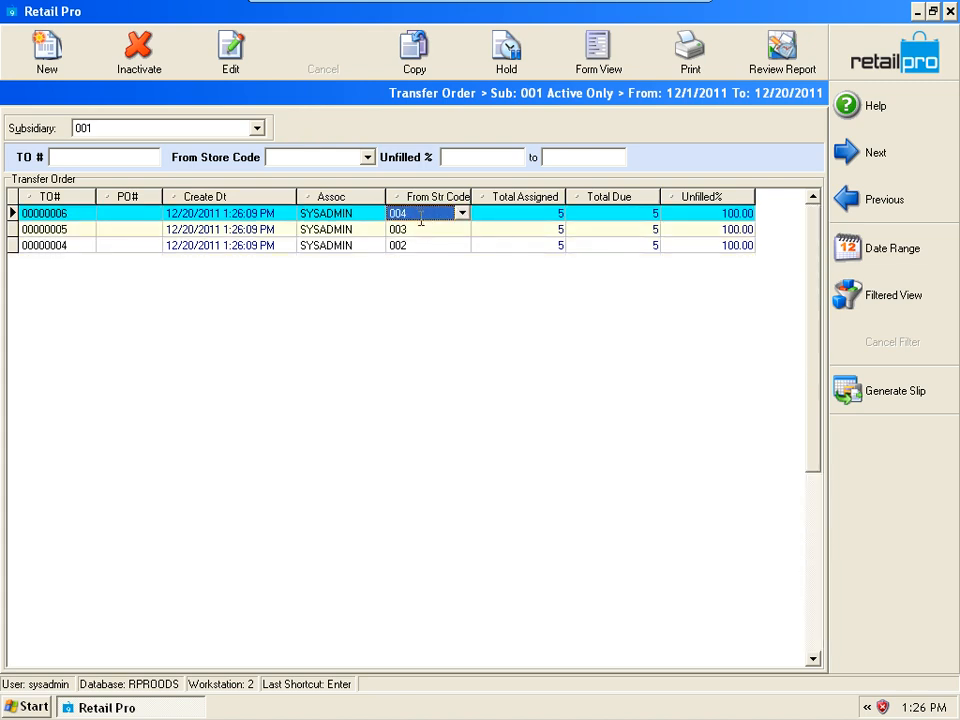
Go through the detail forms of the transfer orders from stores 004, 003 and 002, checking each item allocation, and return to the list
{"action": "left_click", "coordinate": [600, 58]}
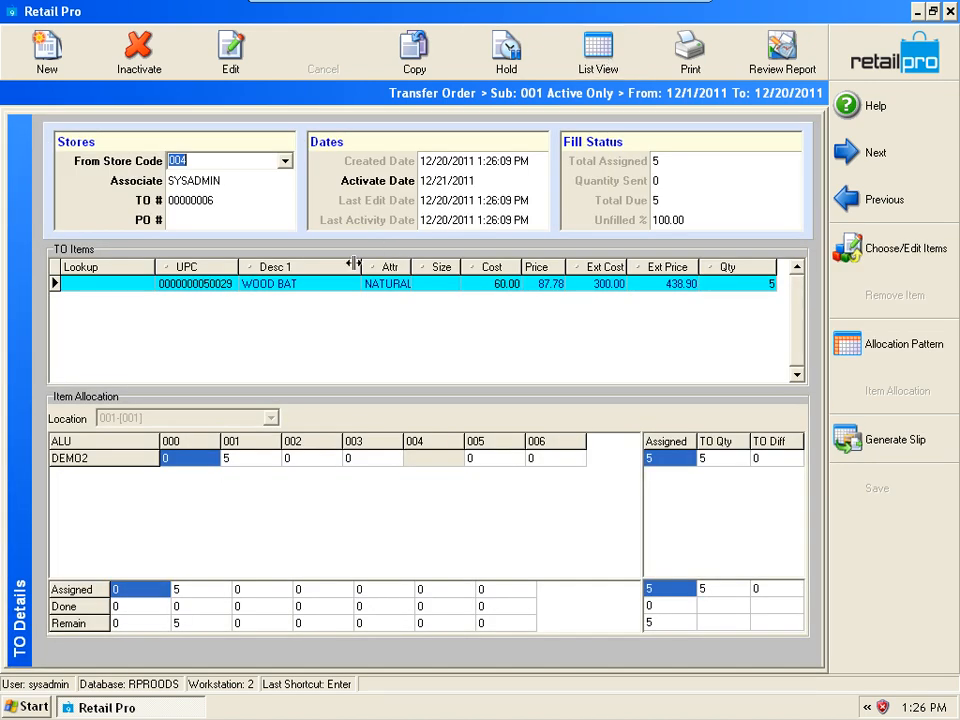
{"action": "left_click", "coordinate": [312, 286]}
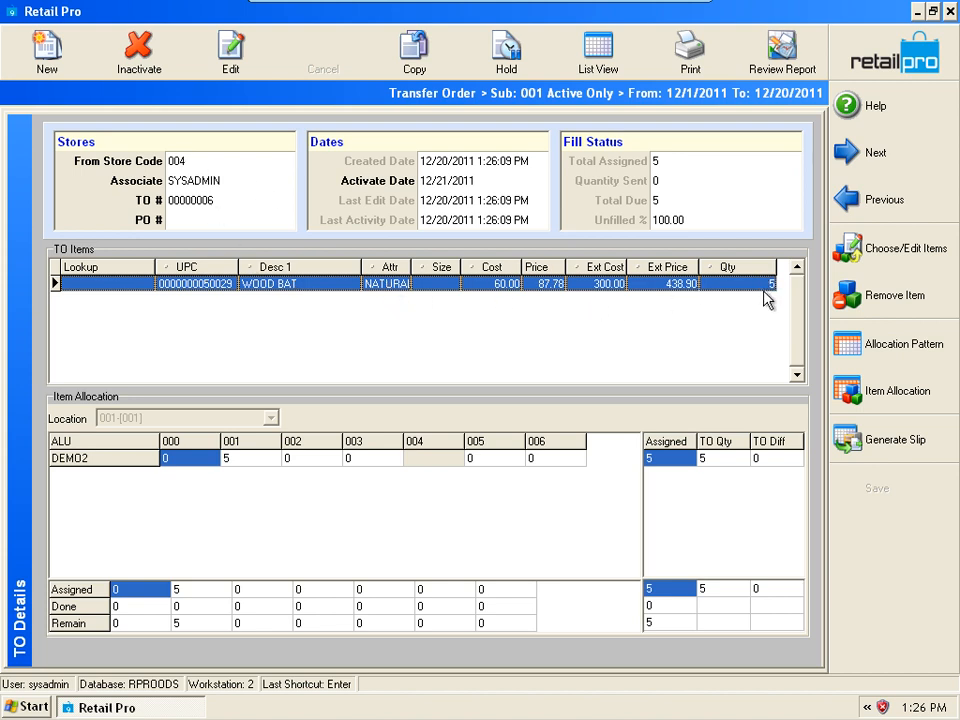
{"action": "left_click", "coordinate": [248, 466]}
{"action": "left_click", "coordinate": [877, 156]}
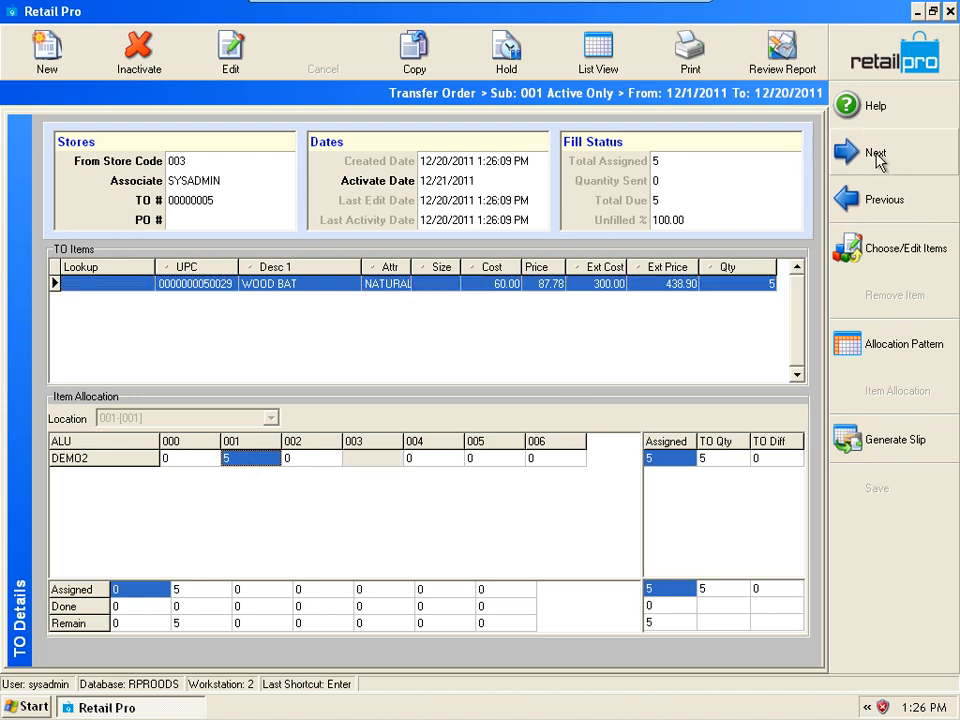
{"action": "left_click", "coordinate": [180, 163]}
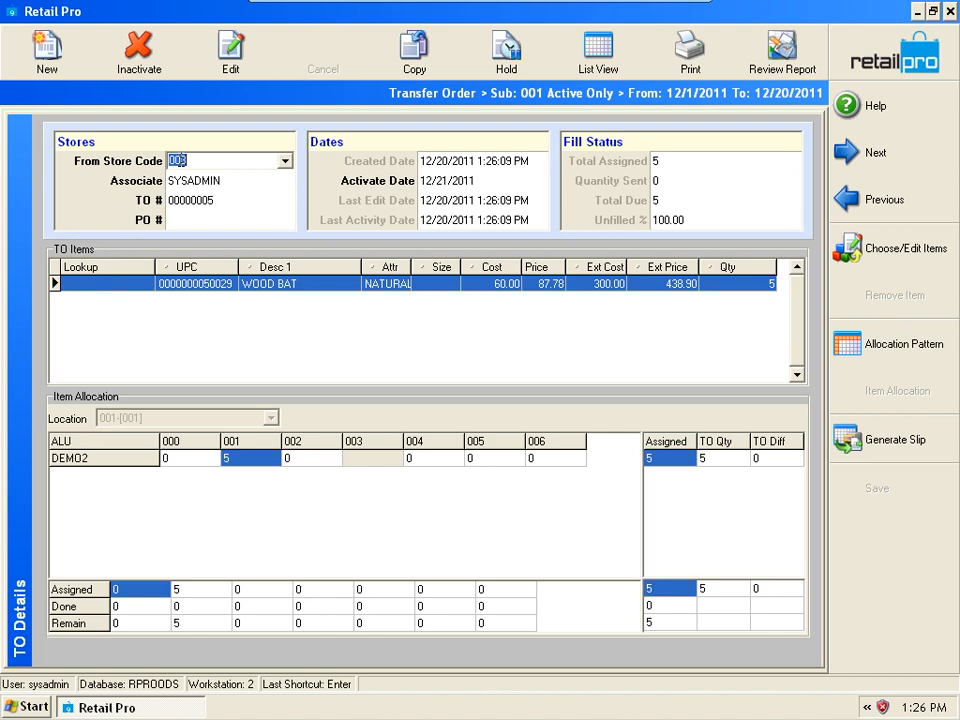
{"action": "left_click", "coordinate": [226, 456]}
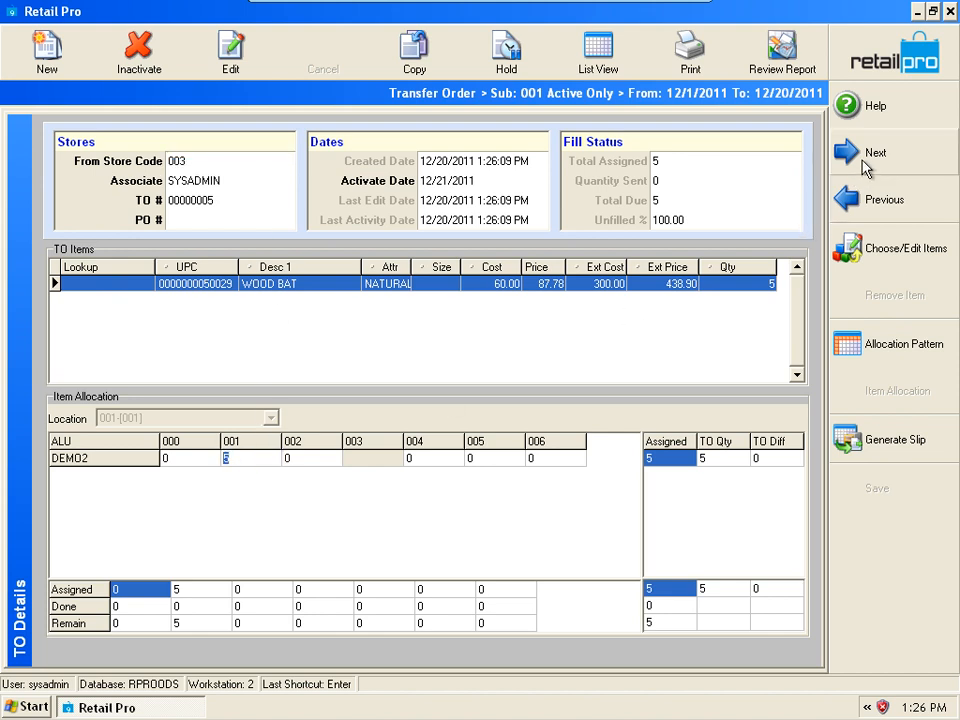
{"action": "left_click", "coordinate": [866, 160]}
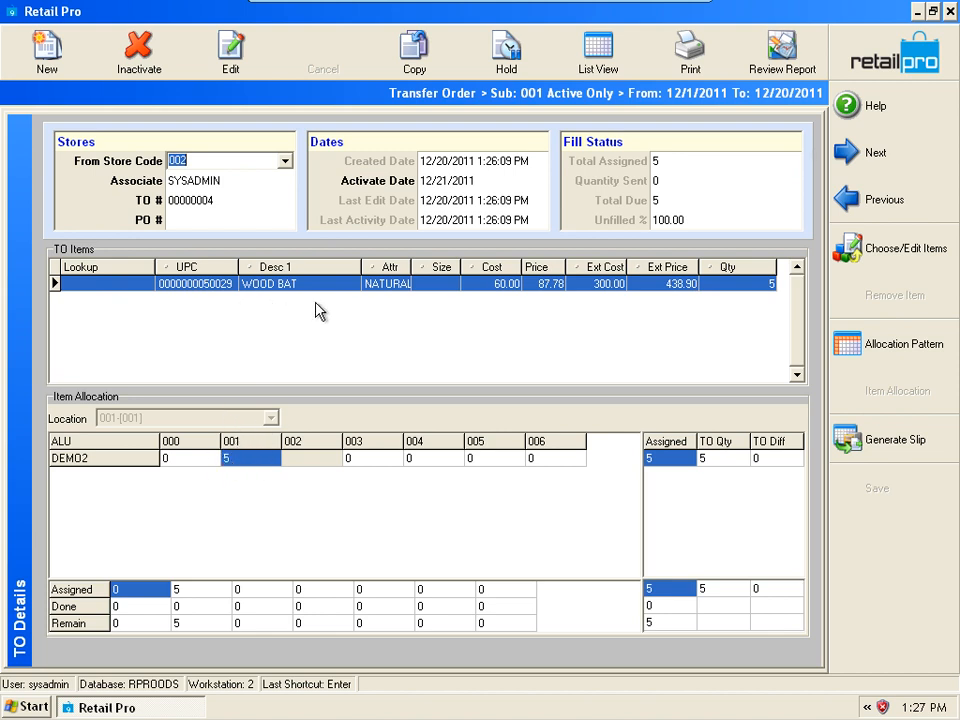
{"action": "left_click", "coordinate": [605, 64]}
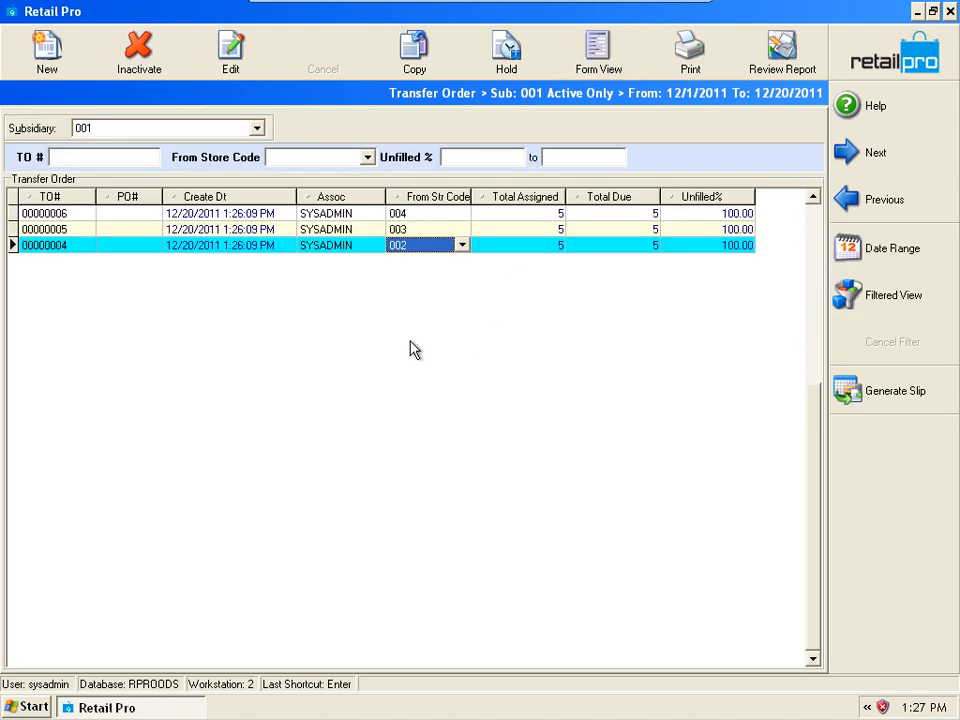